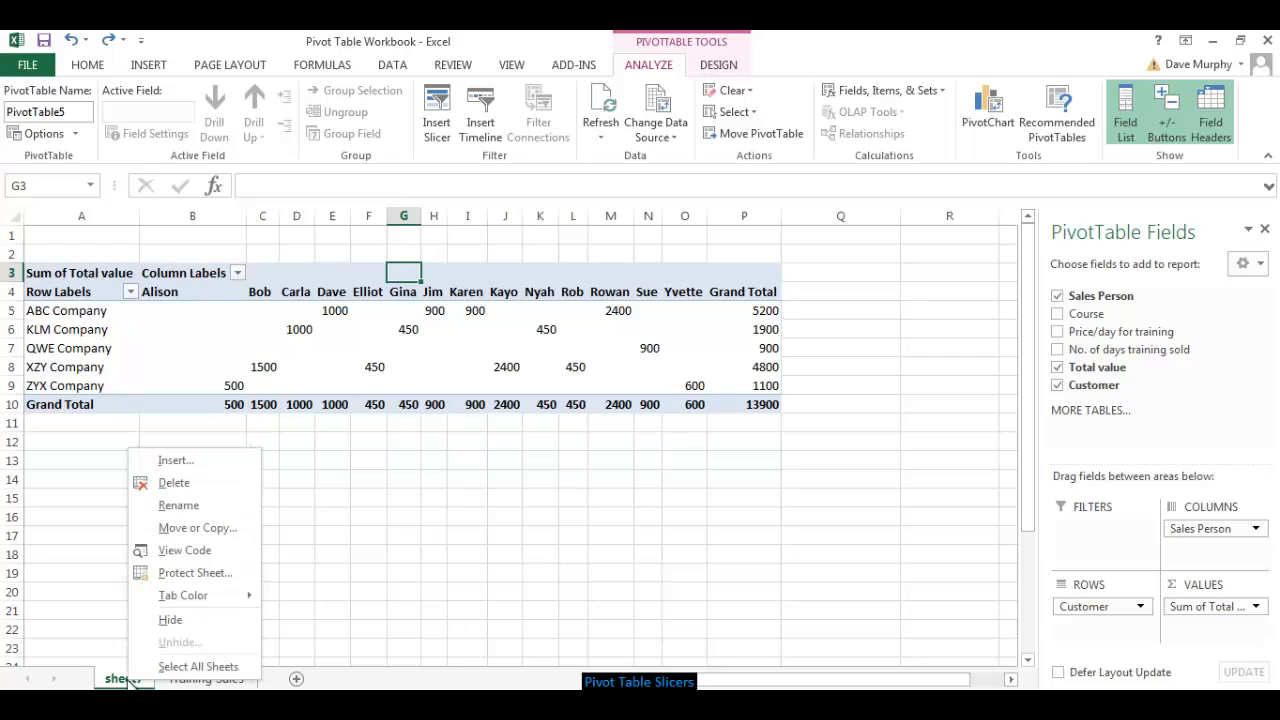
Step: Rename the pivot table's worksheet as First Pivot
{"action": "left_click", "coordinate": [174, 504]}
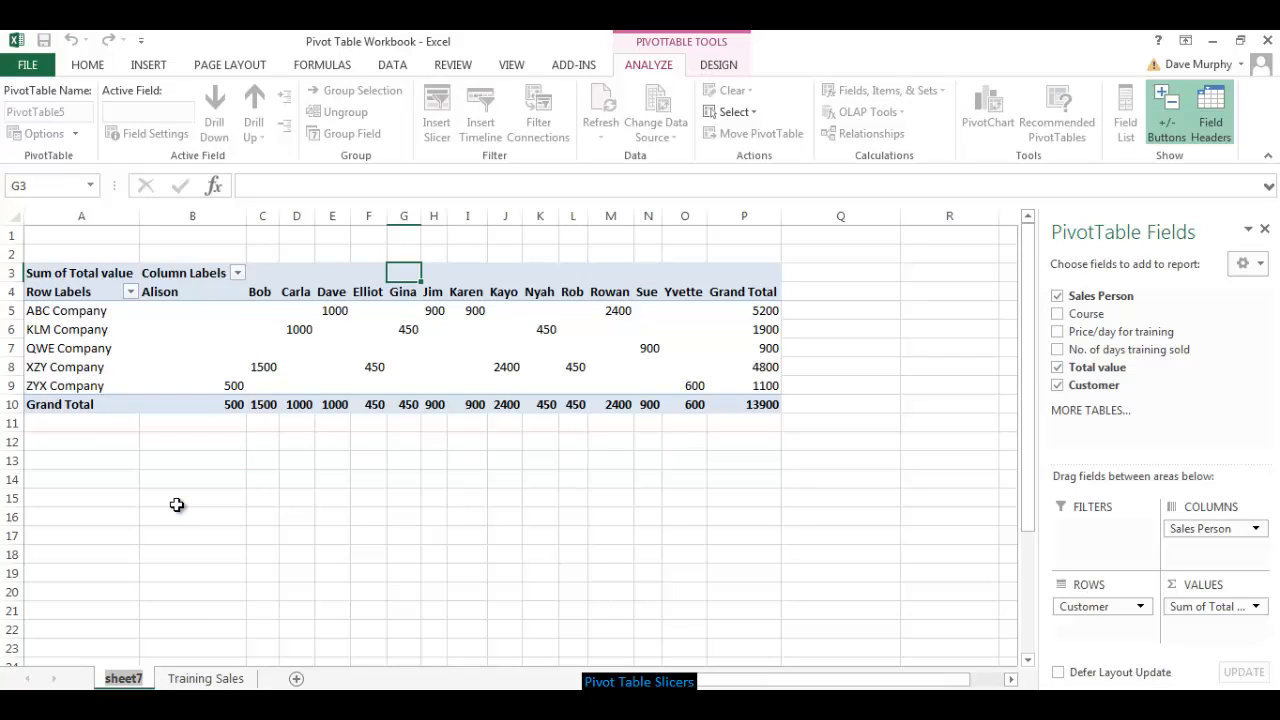
{"action": "type", "text": "First"}
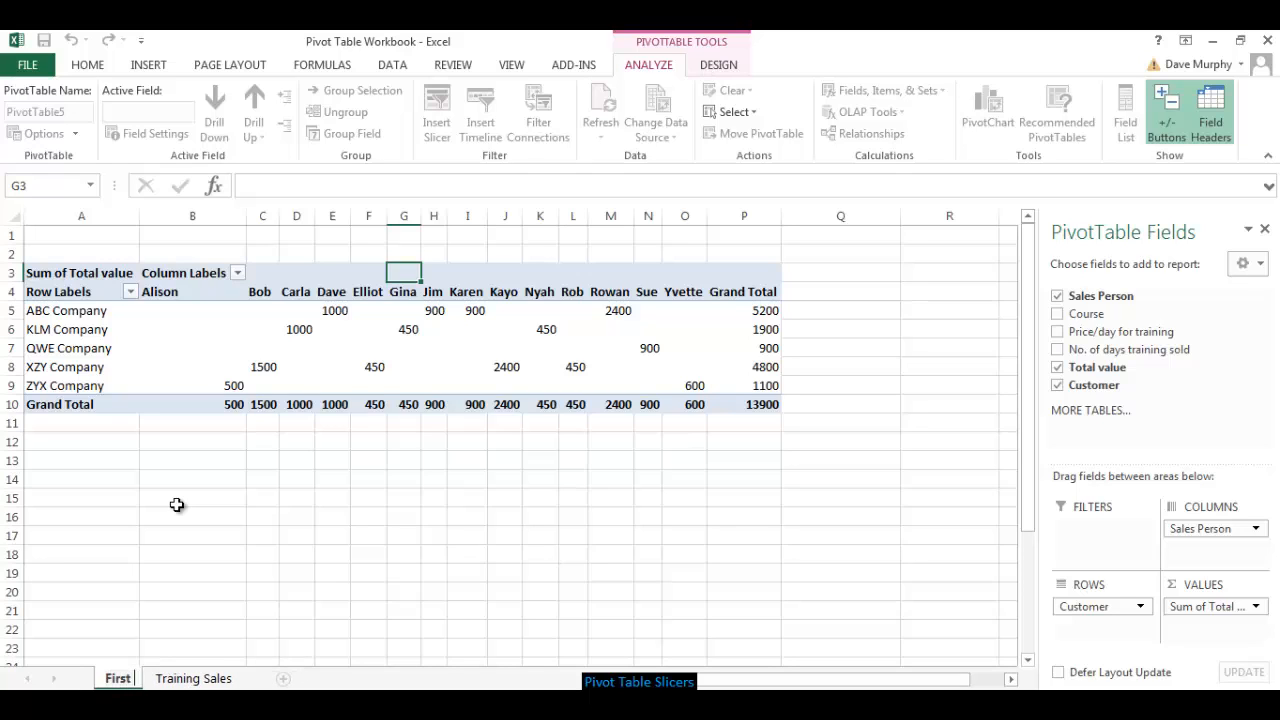
{"action": "type", "text": " Pivot"}
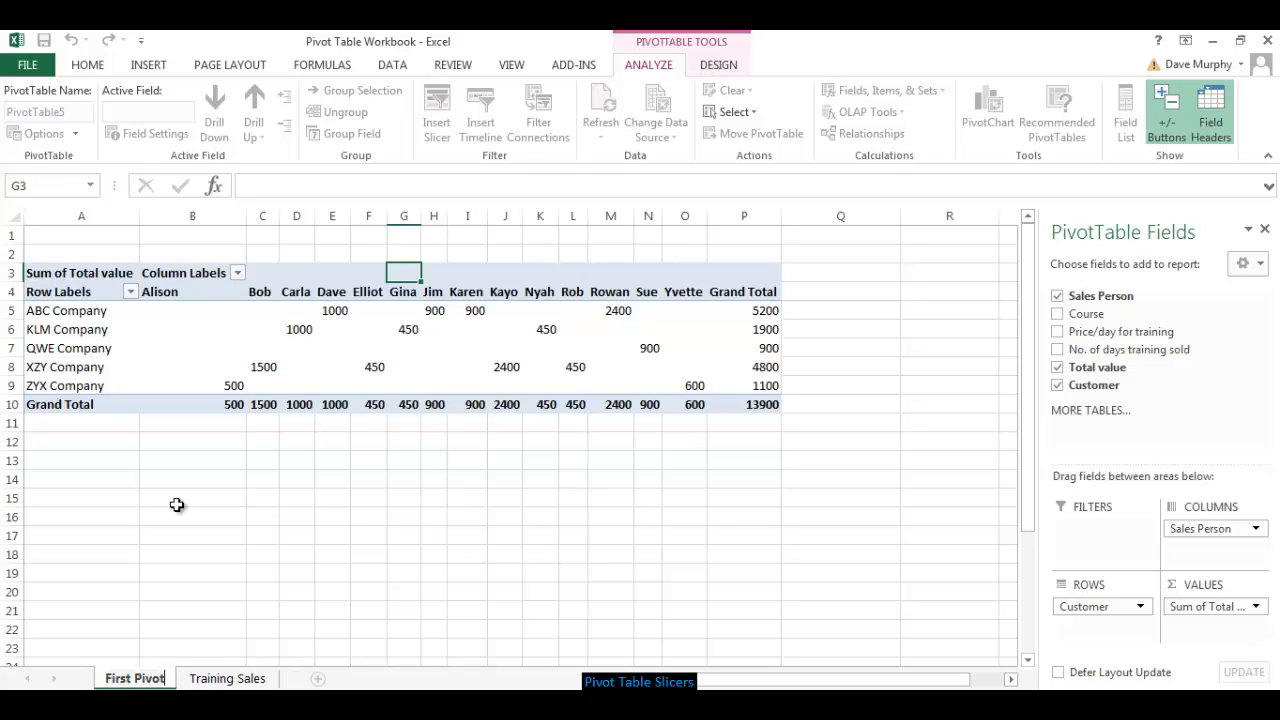
{"action": "left_click", "coordinate": [352, 594]}
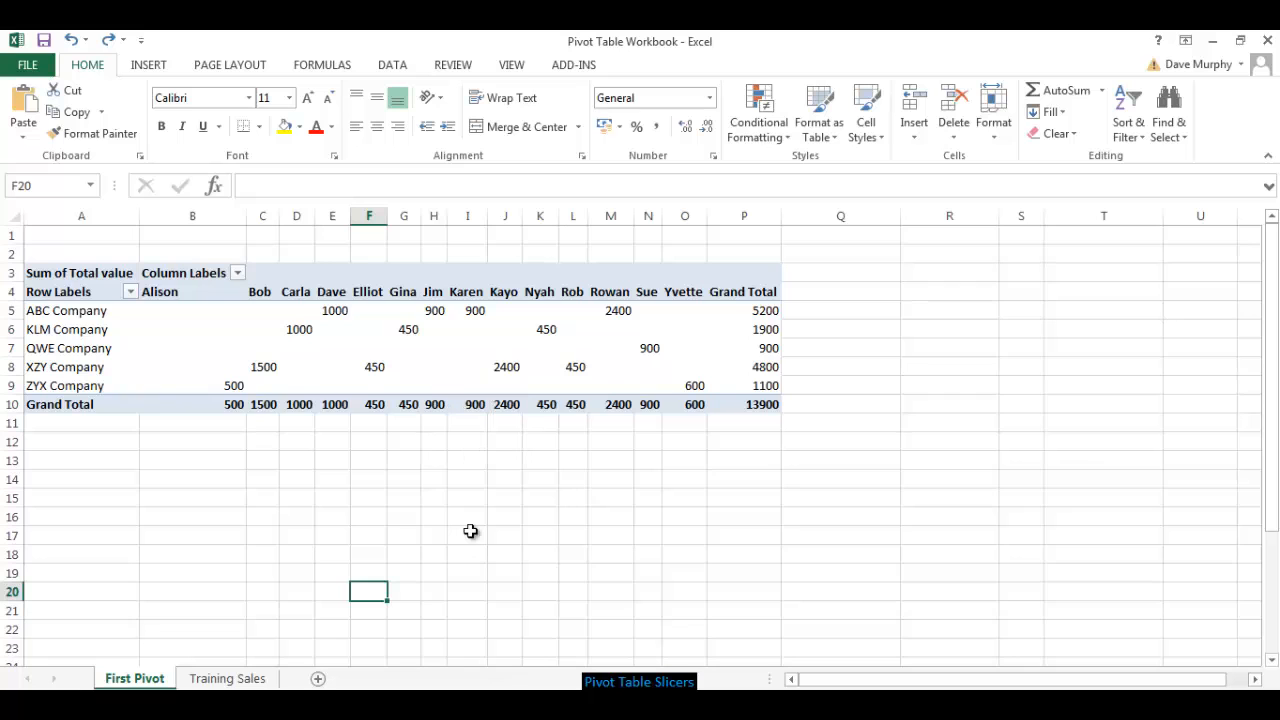
Step: Set the pivot table's name to Sales Pivot
{"action": "left_click", "coordinate": [516, 329]}
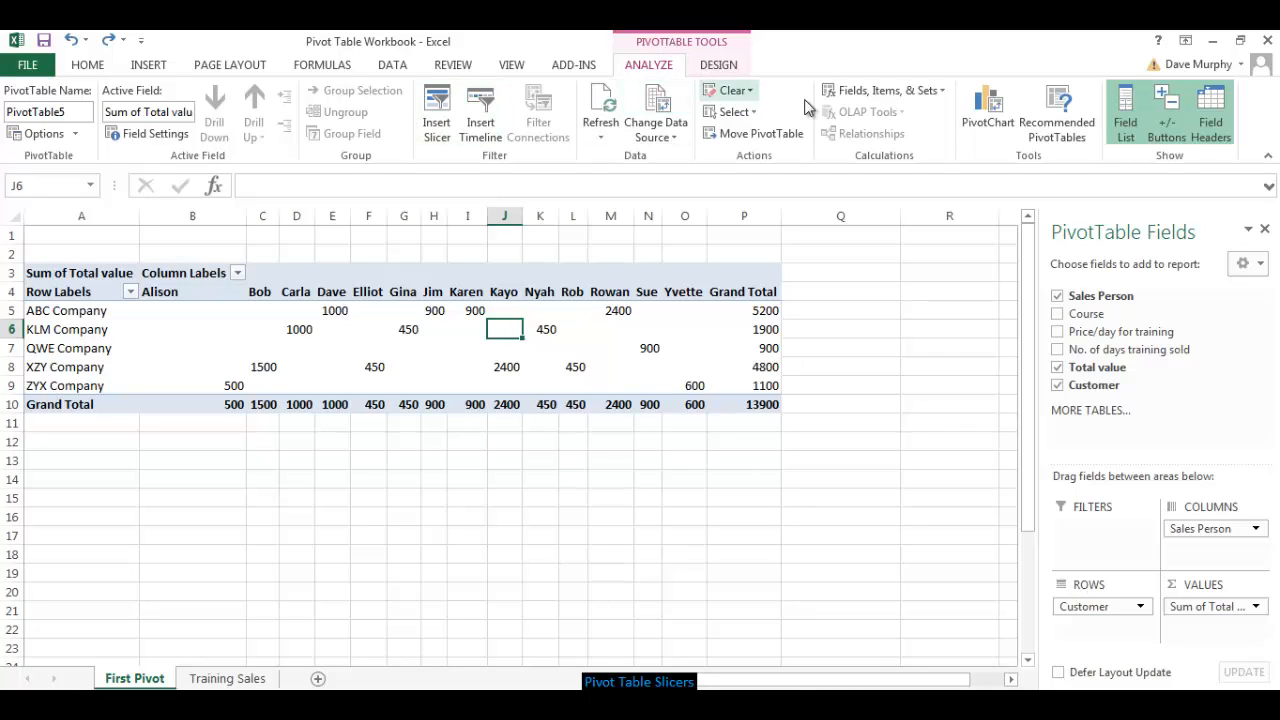
{"action": "left_click", "coordinate": [75, 113]}
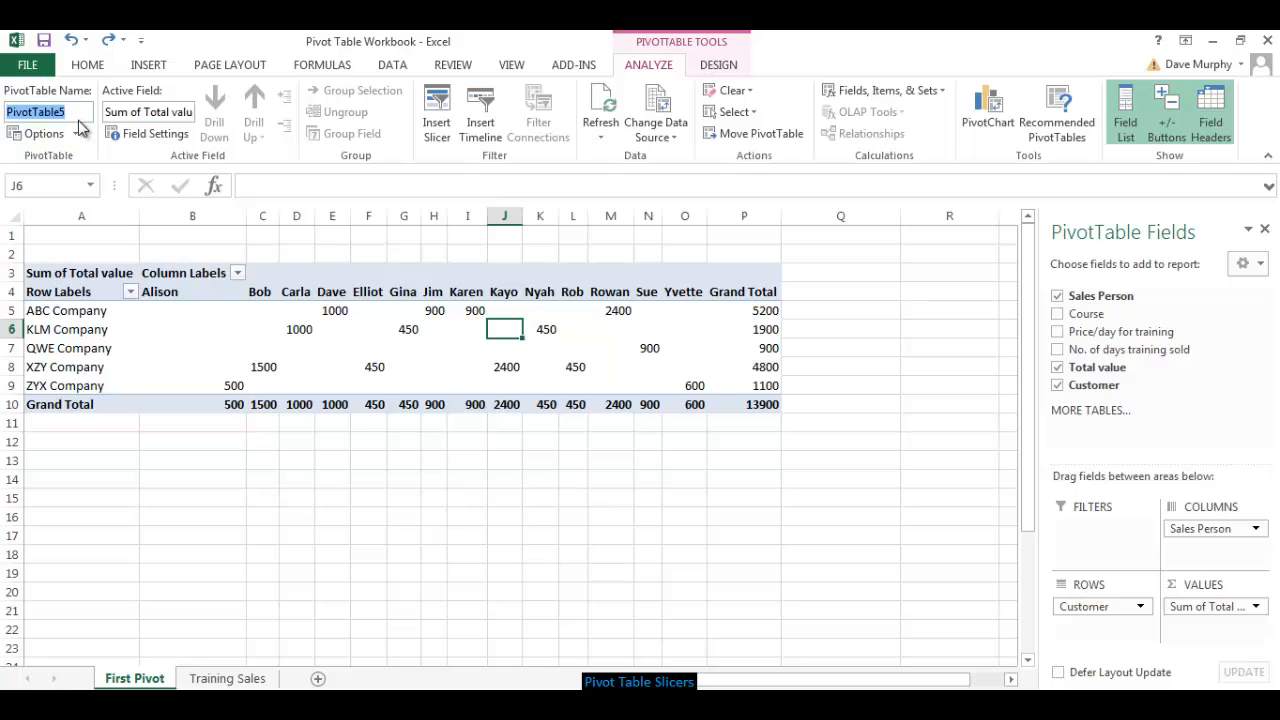
{"action": "type", "text": "Sales Pivot"}
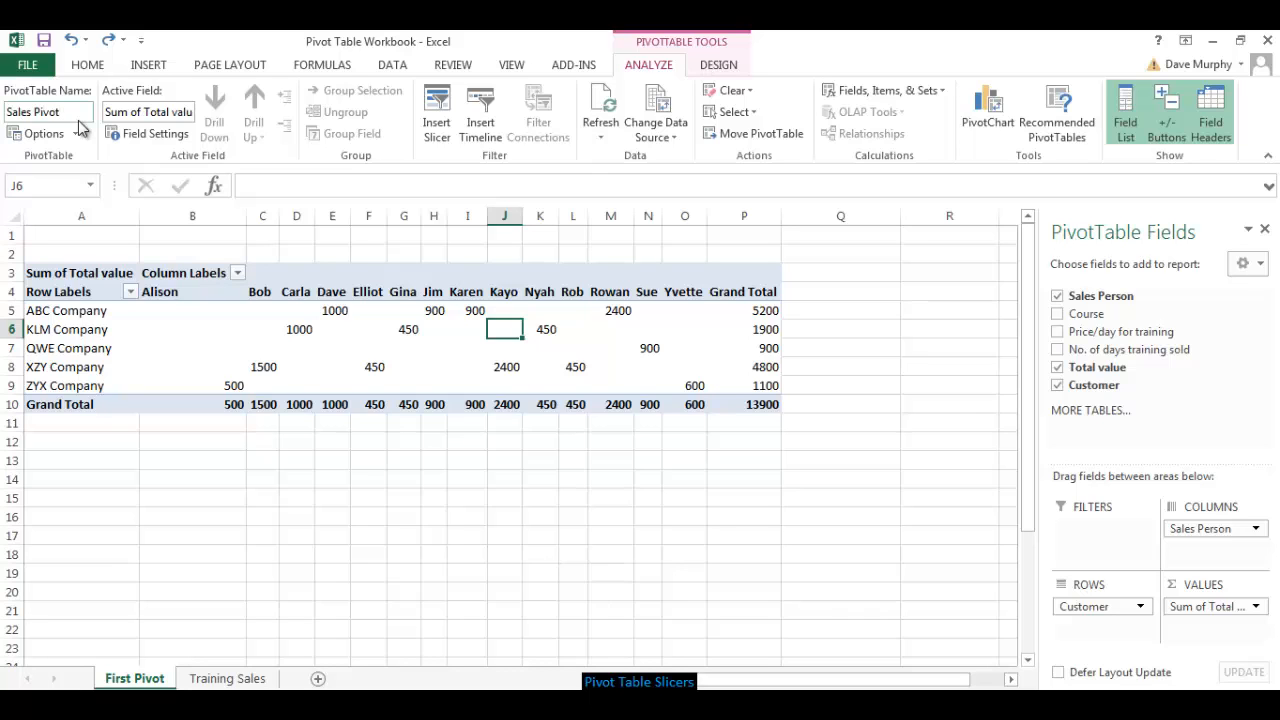
{"action": "left_click", "coordinate": [500, 543]}
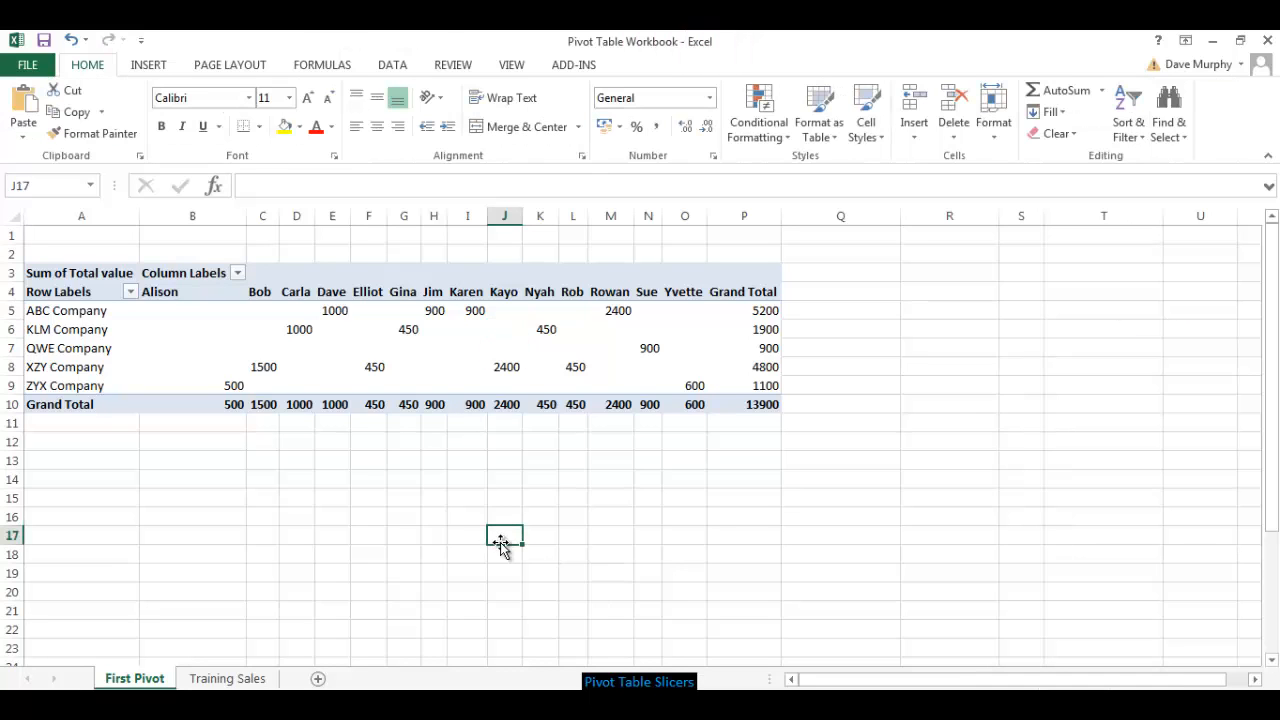
Step: Insert a slicer for the Sales Person field and place it beside the pivot table's Grand Total column, over columns Q and R
{"action": "left_click", "coordinate": [598, 289]}
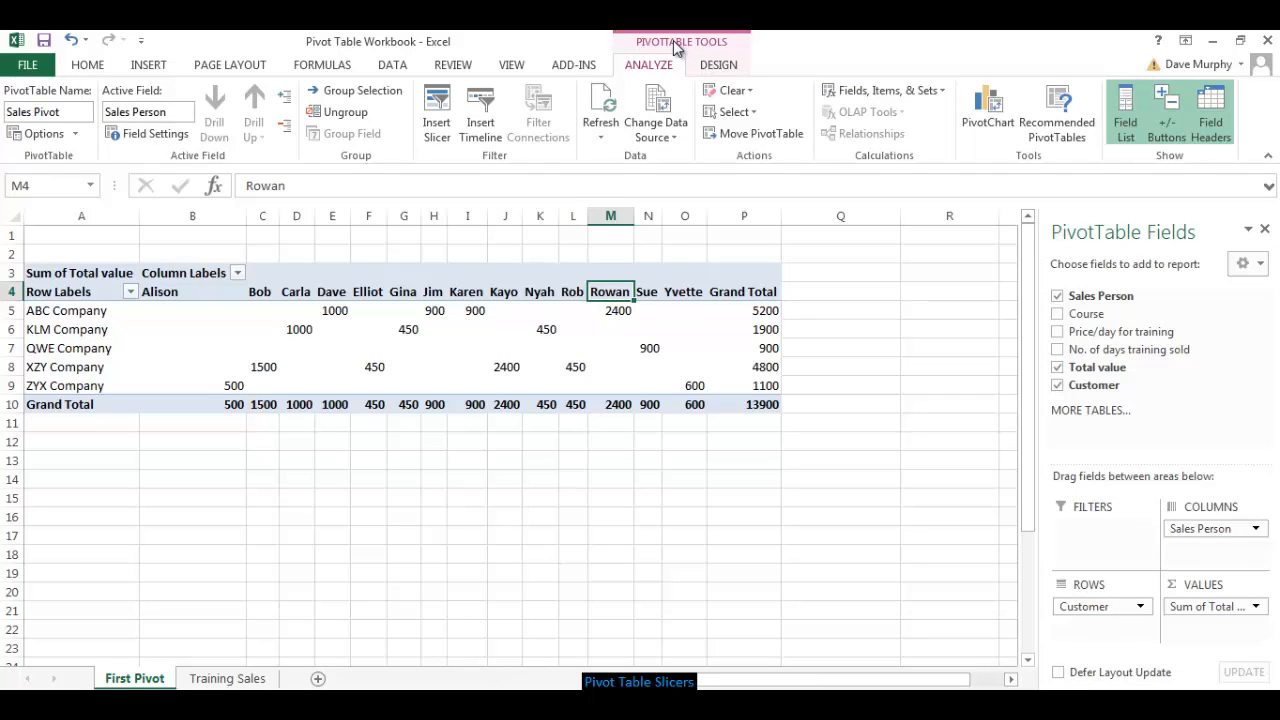
{"action": "left_click", "coordinate": [438, 108]}
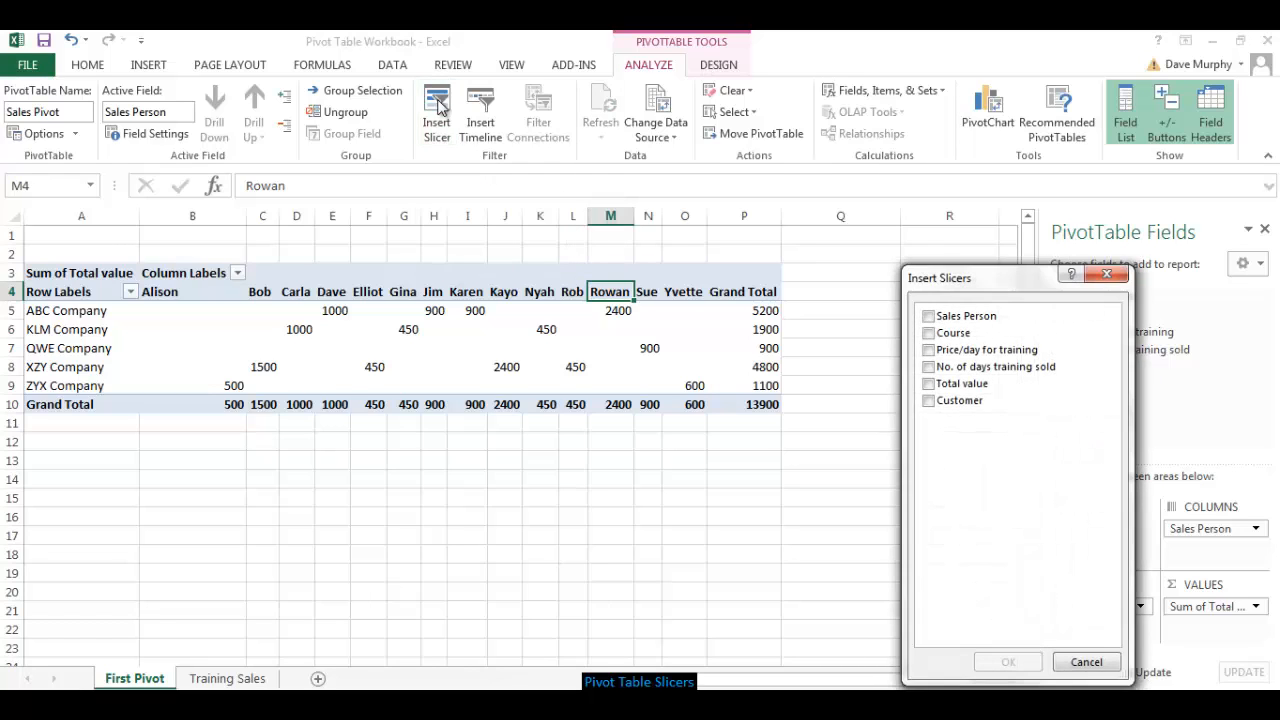
{"action": "left_click_drag", "start_coordinate": [975, 285], "coordinate": [866, 261]}
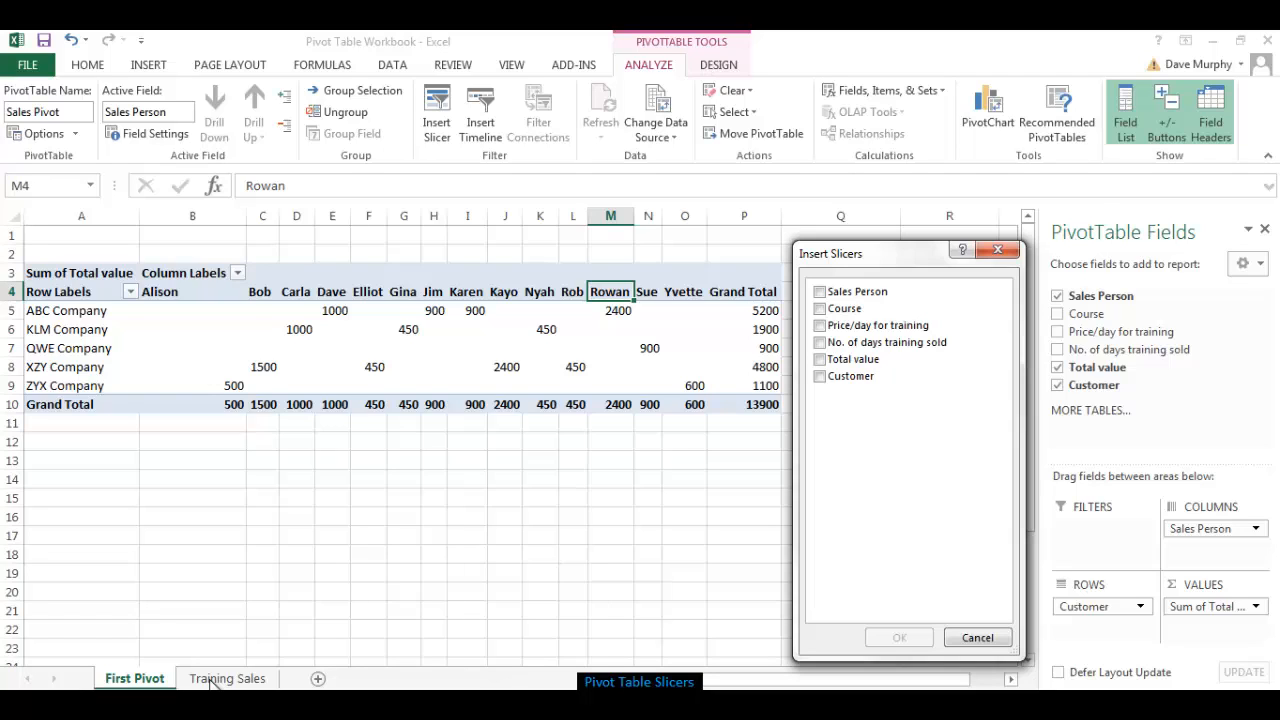
{"action": "left_click", "coordinate": [819, 292]}
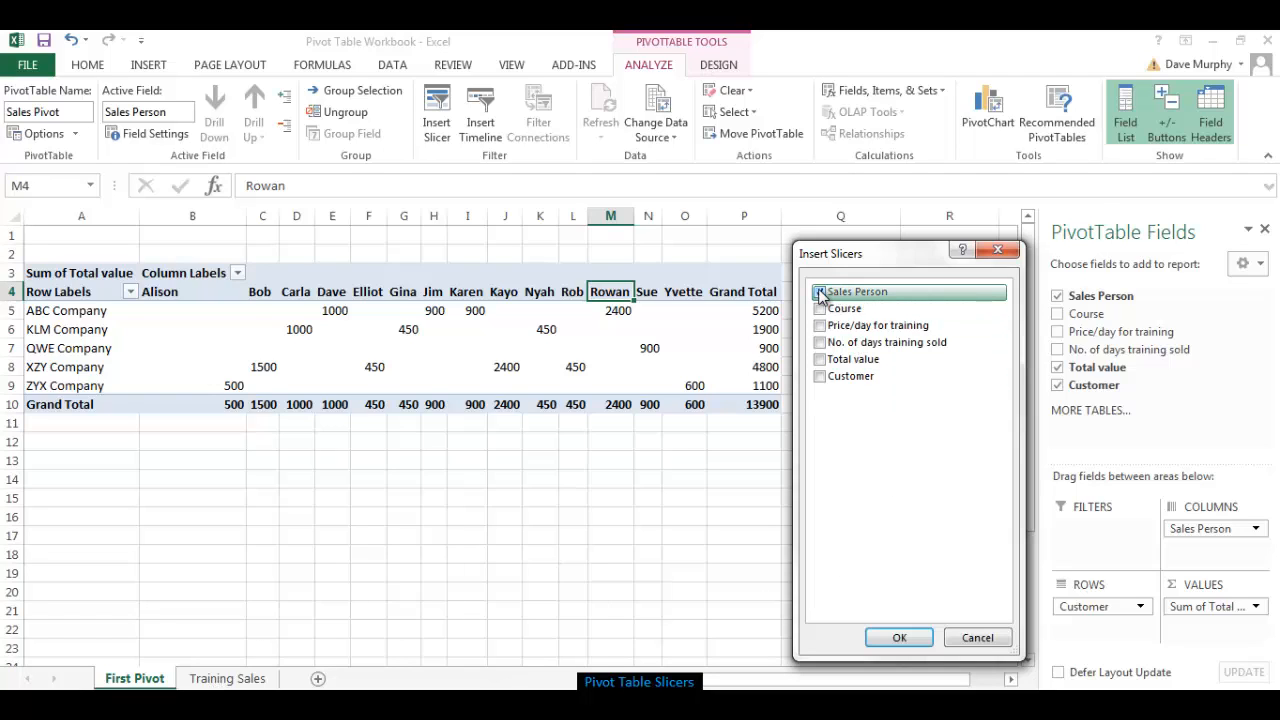
{"action": "left_click", "coordinate": [900, 638]}
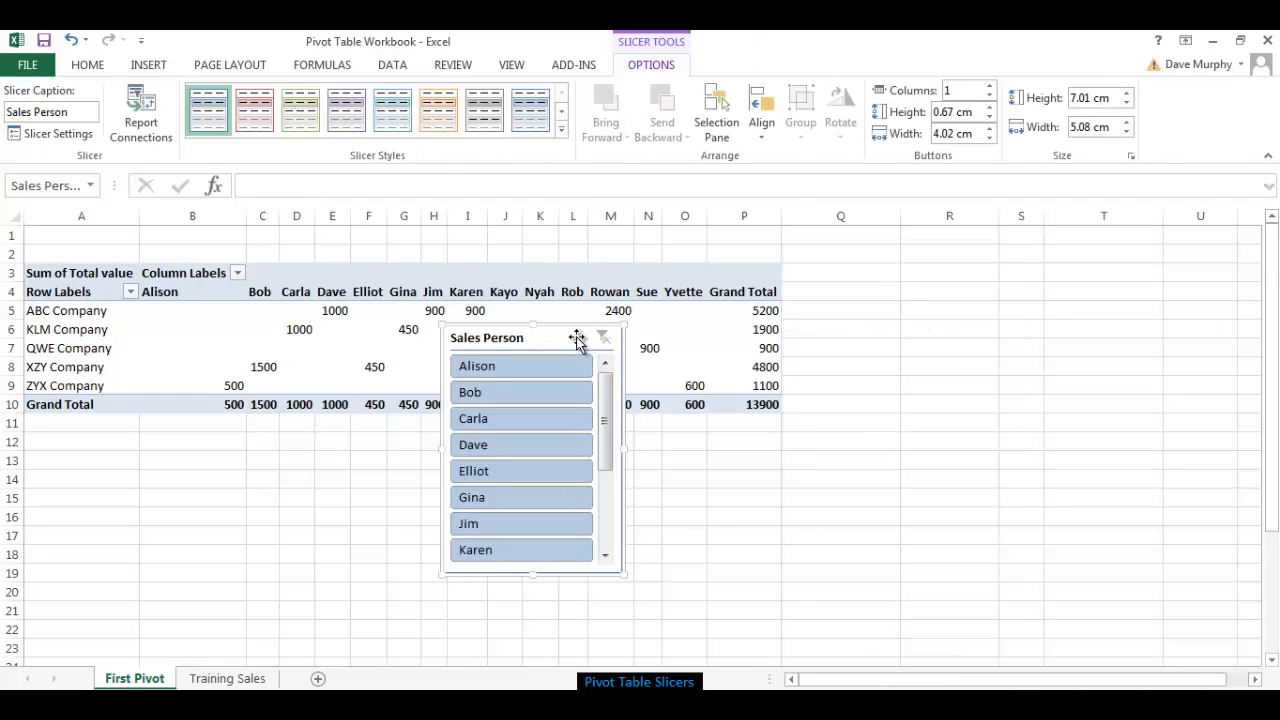
{"action": "left_click_drag", "start_coordinate": [574, 337], "coordinate": [929, 280]}
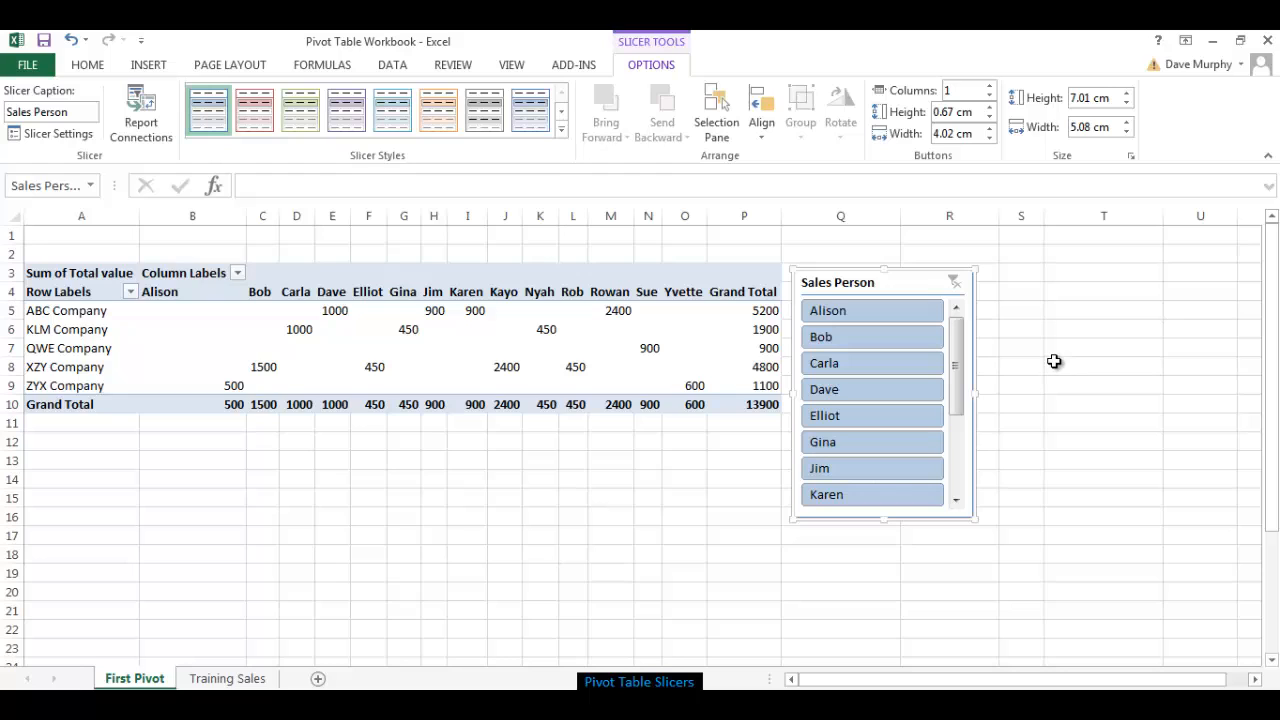
{"action": "left_click_drag", "start_coordinate": [920, 283], "coordinate": [930, 265]}
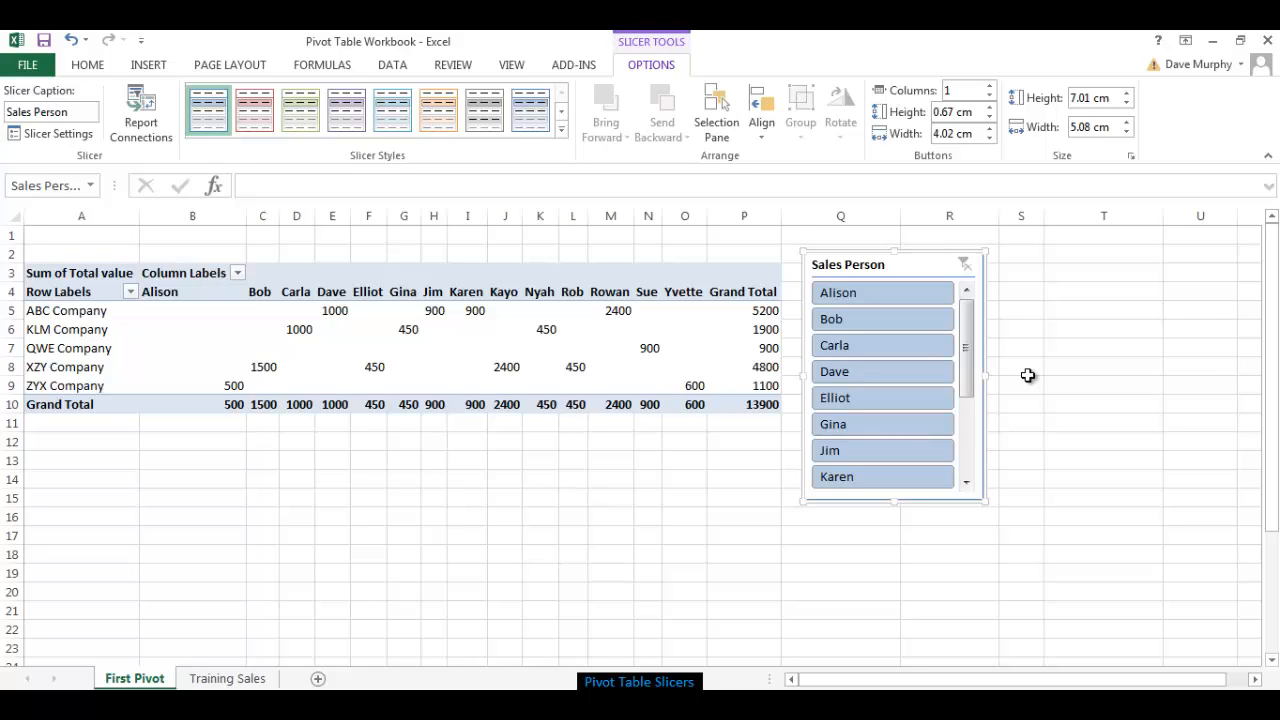
Step: Filter the pivot table with the slicer by the sixth, first and fifth sales persons in turn, and clear the slicer's filter
{"action": "left_click", "coordinate": [851, 428]}
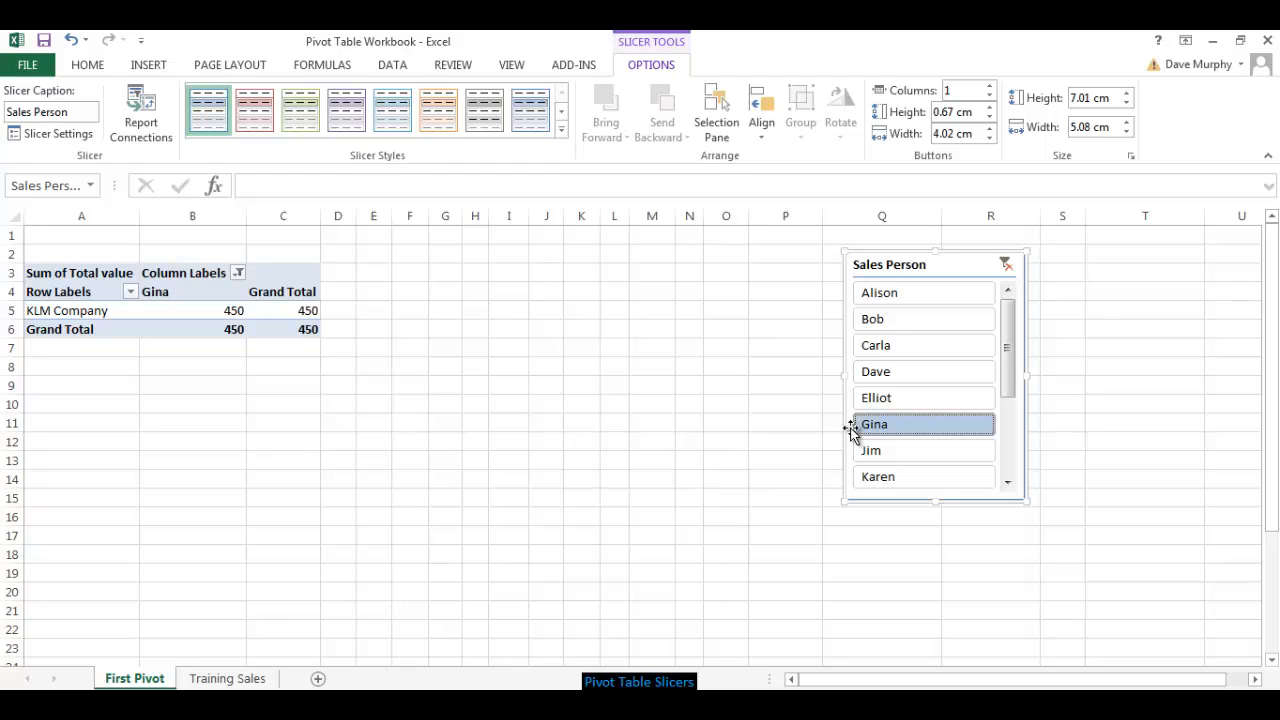
{"action": "left_click", "coordinate": [890, 298]}
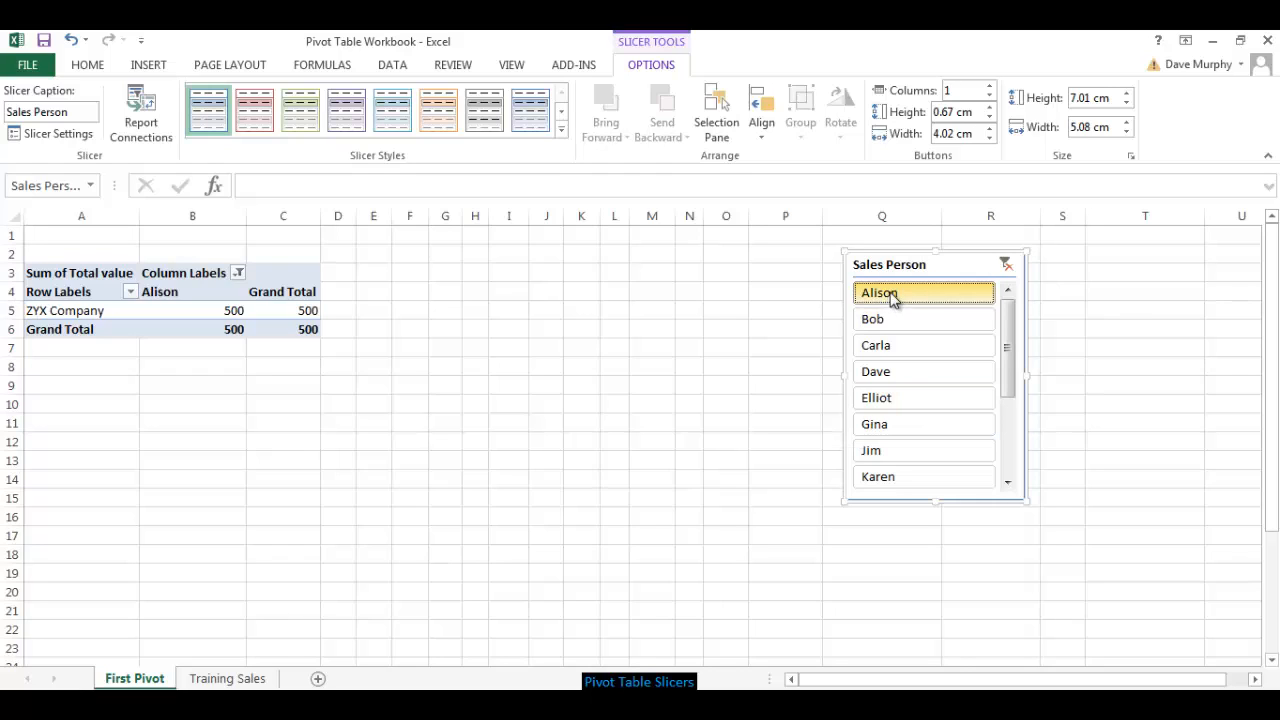
{"action": "left_click", "coordinate": [905, 397]}
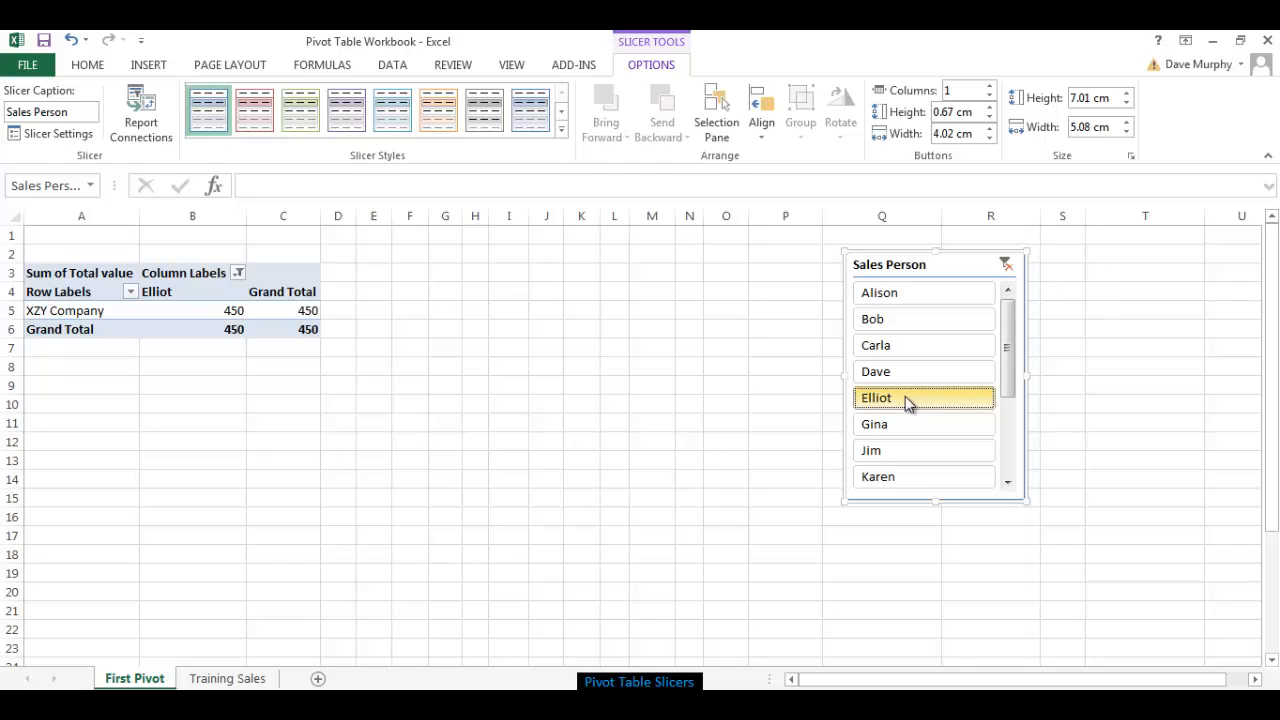
{"action": "left_click", "coordinate": [1007, 267]}
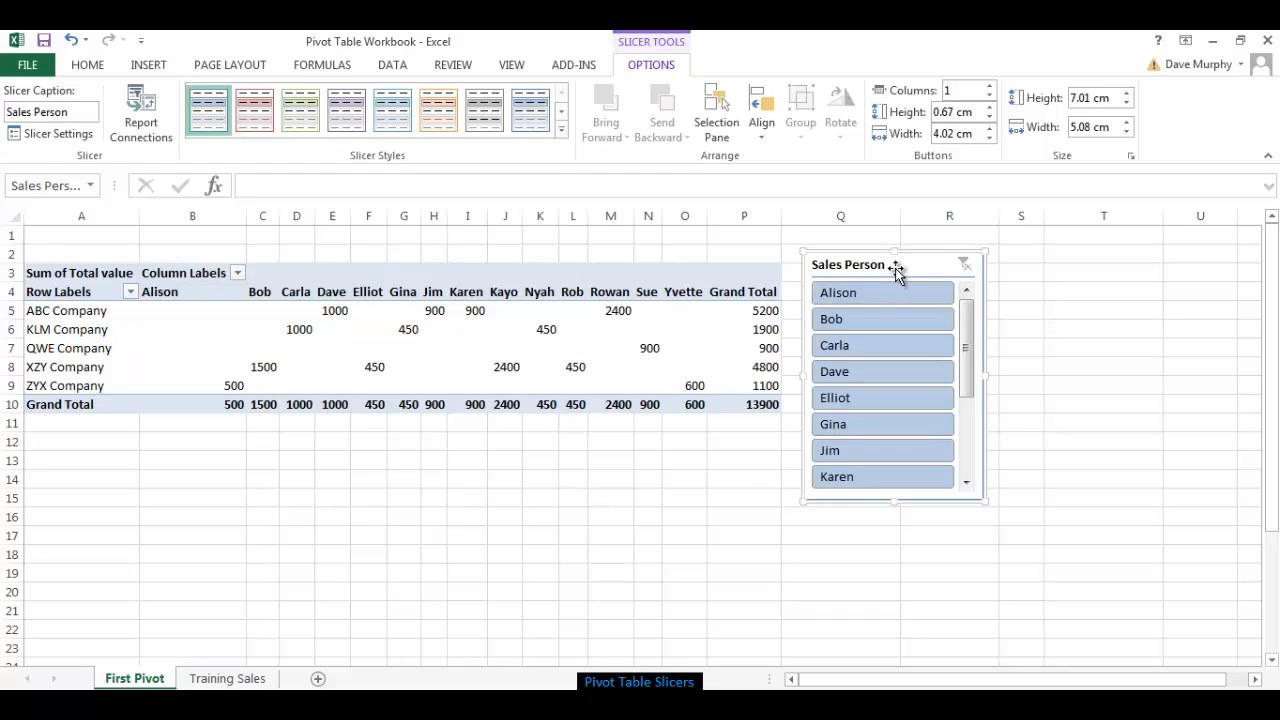
{"action": "left_click_drag", "start_coordinate": [895, 266], "coordinate": [946, 284]}
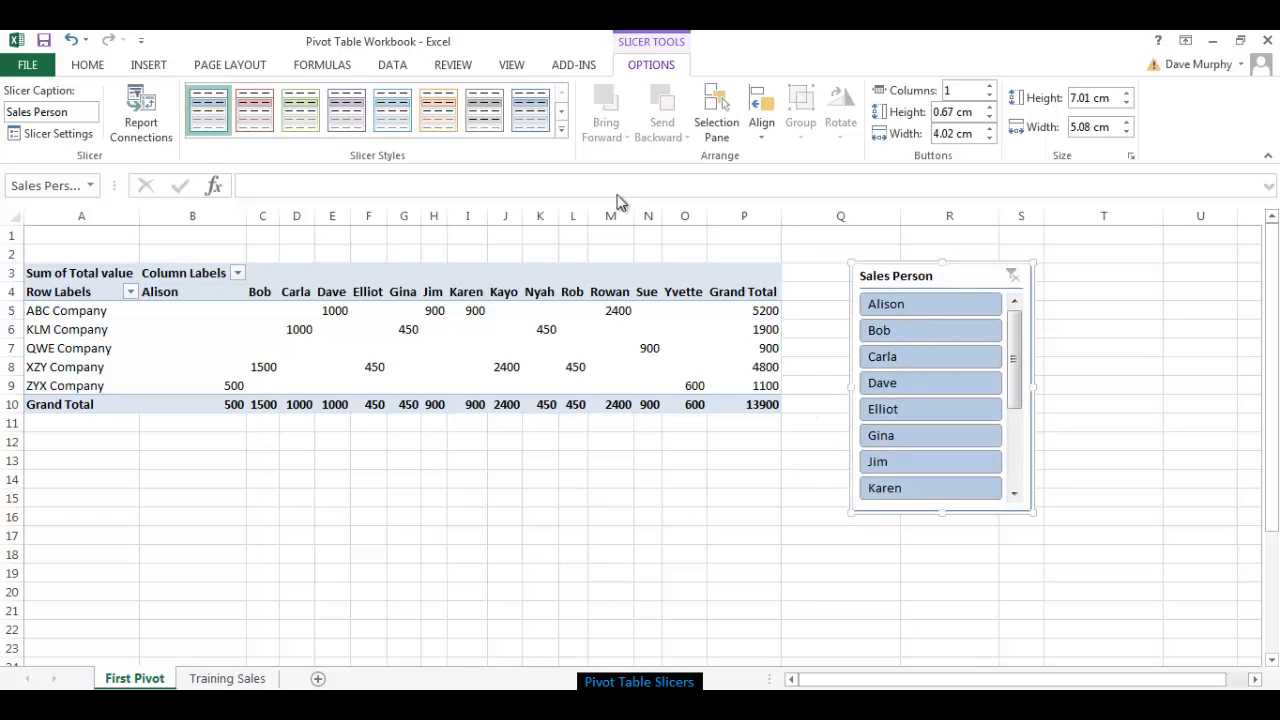
Step: Filter the pivot table's column labels to only the third listed sales person and move the slicer closer to the table
{"action": "left_click", "coordinate": [394, 70]}
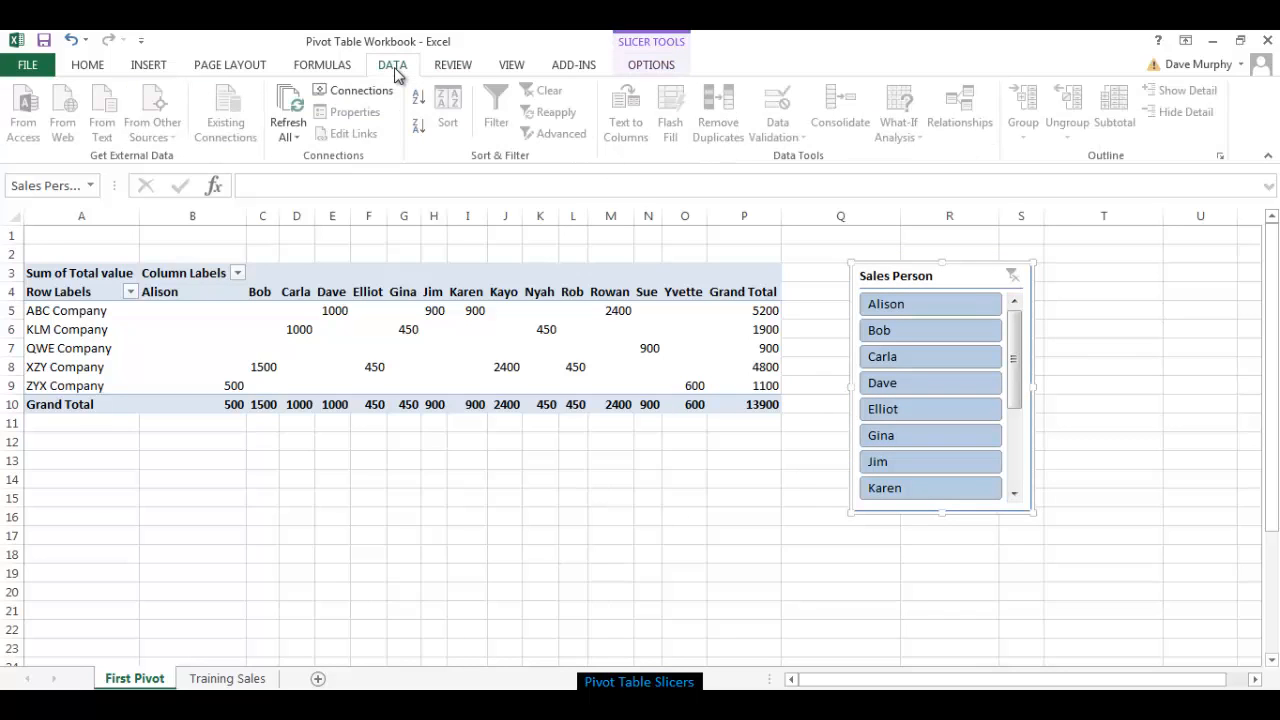
{"action": "left_click", "coordinate": [438, 346]}
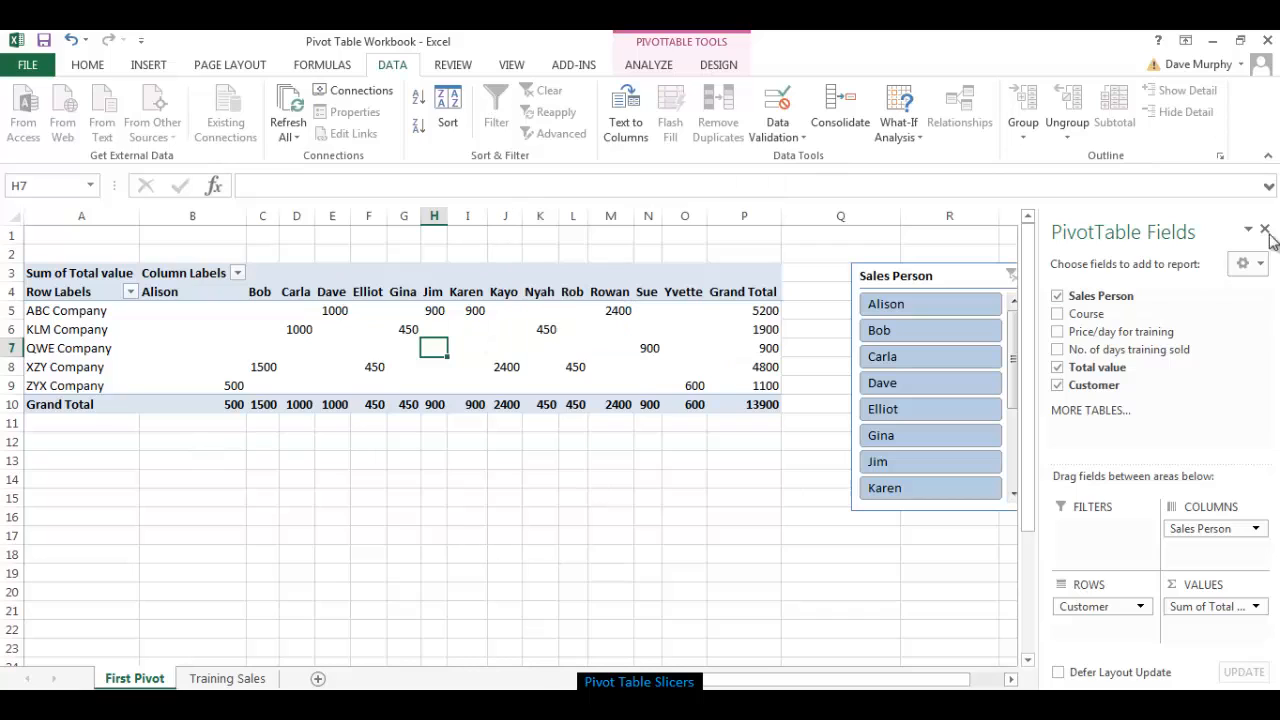
{"action": "left_click", "coordinate": [238, 274]}
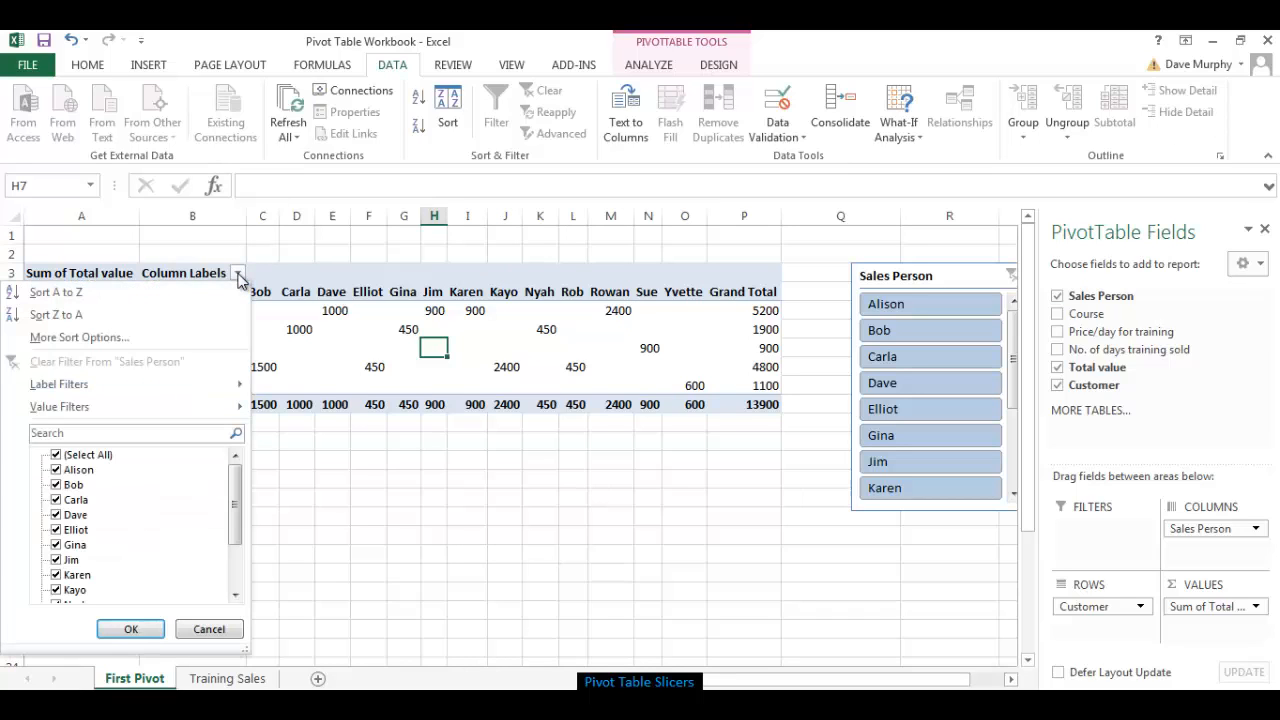
{"action": "left_click", "coordinate": [56, 455]}
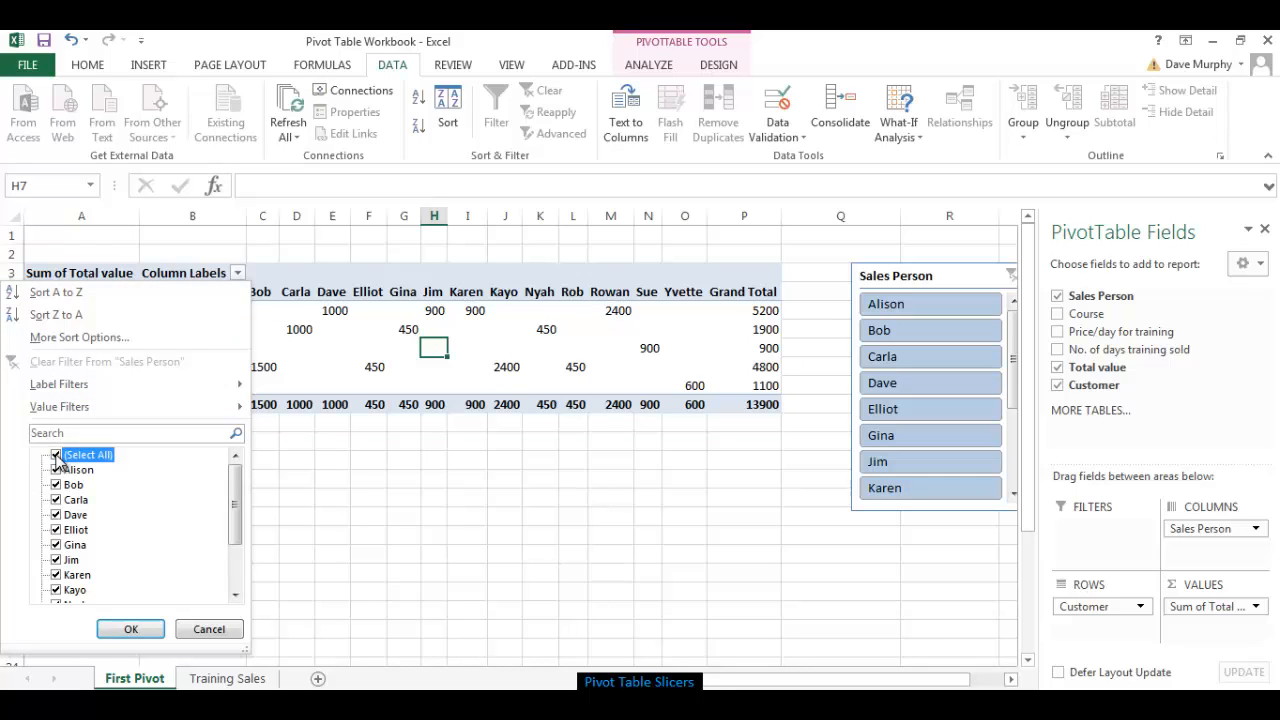
{"action": "left_click", "coordinate": [56, 455]}
{"action": "mouse_move", "coordinate": [240, 490]}
{"action": "left_mouse_down"}
{"action": "mouse_move", "coordinate": [233, 542]}
{"action": "mouse_move", "coordinate": [235, 487]}
{"action": "left_mouse_up"}
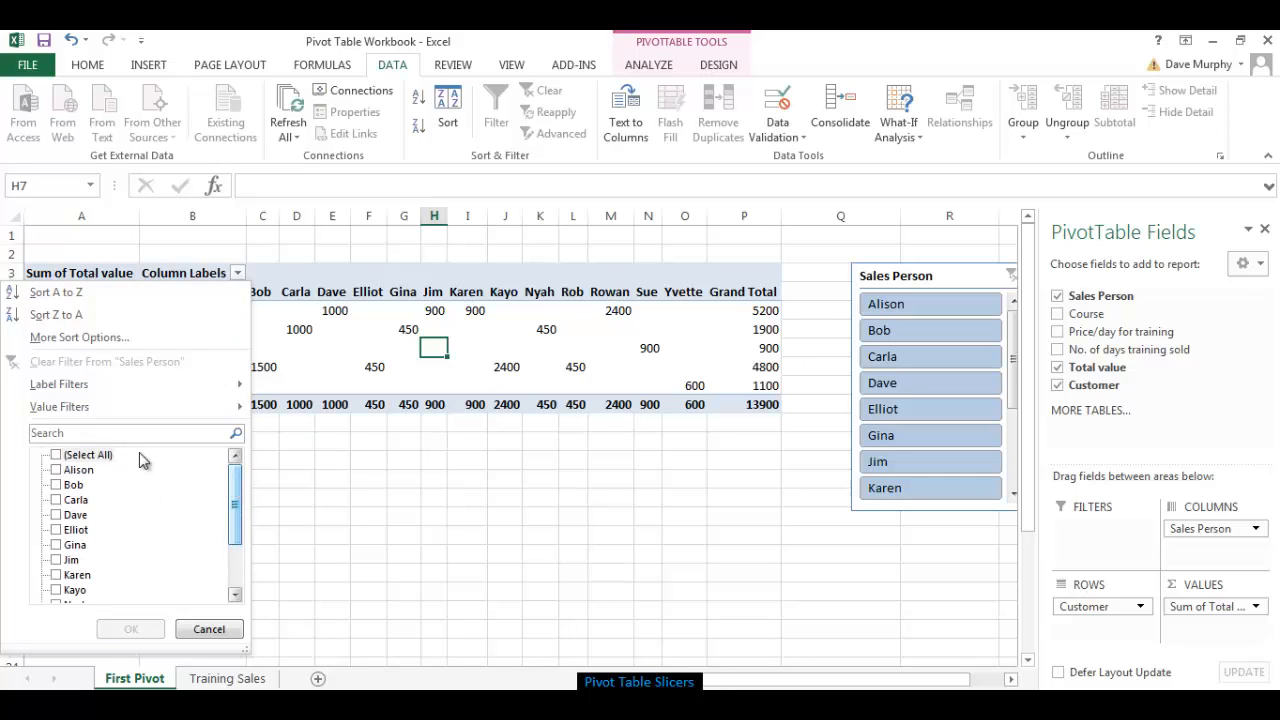
{"action": "left_click", "coordinate": [56, 500]}
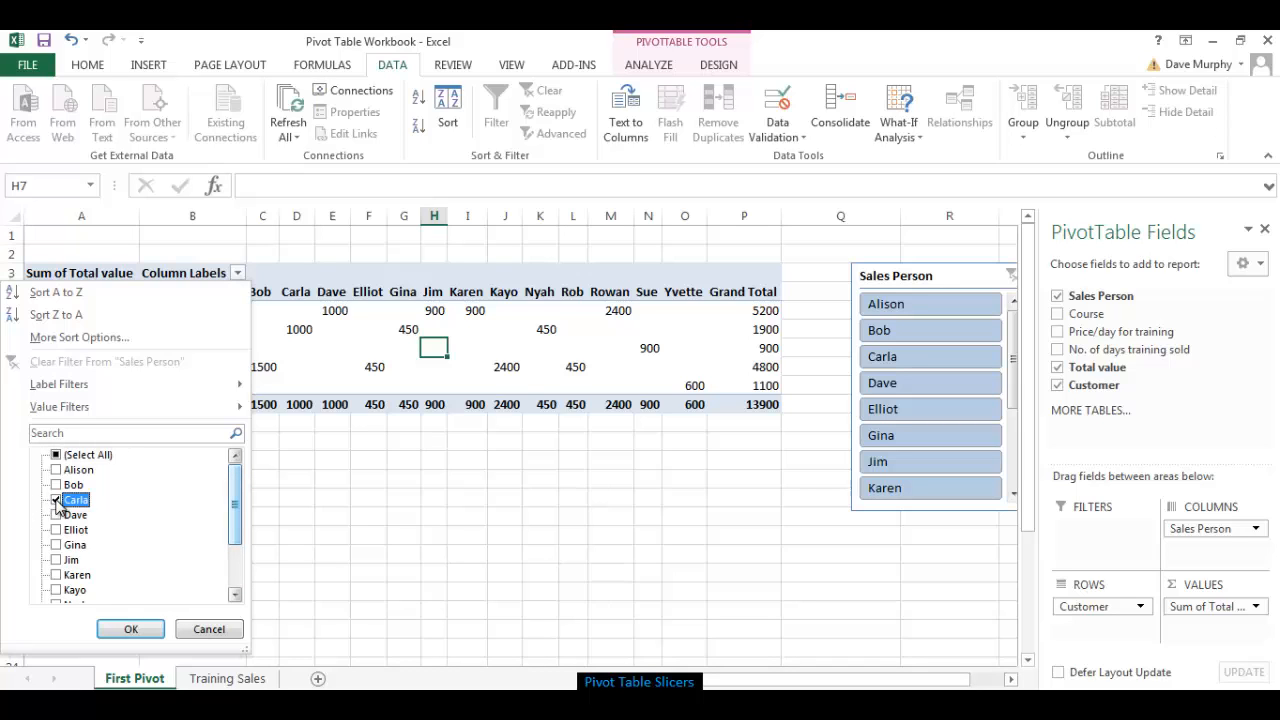
{"action": "left_click", "coordinate": [131, 628]}
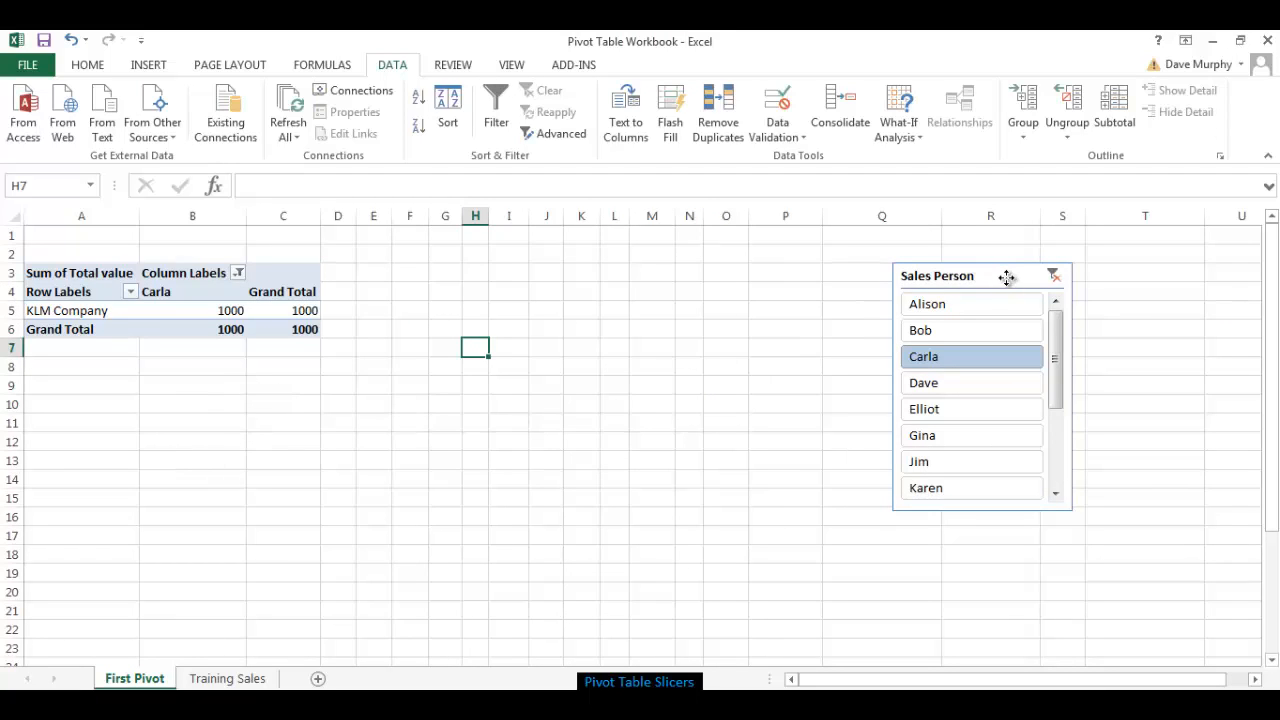
{"action": "left_click_drag", "start_coordinate": [1006, 277], "coordinate": [955, 297]}
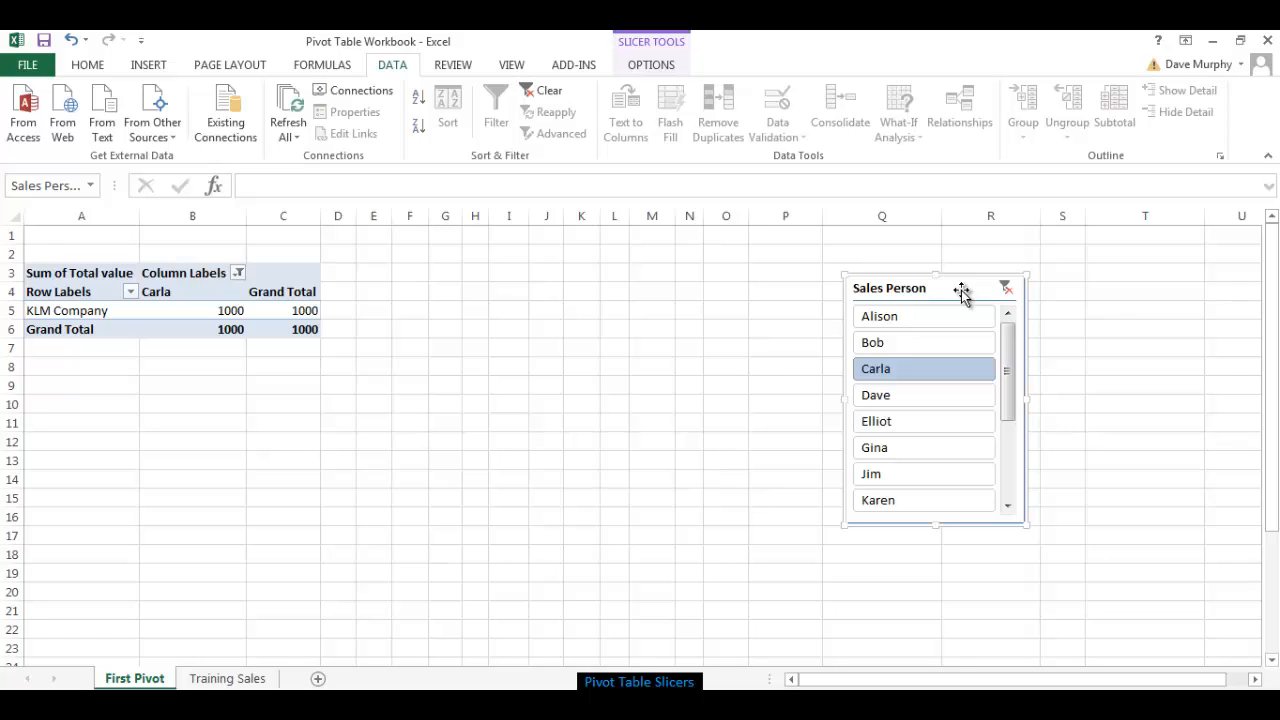
Step: Deselect and reselect all customers in the row labels filter, and apply it
{"action": "left_click", "coordinate": [131, 292]}
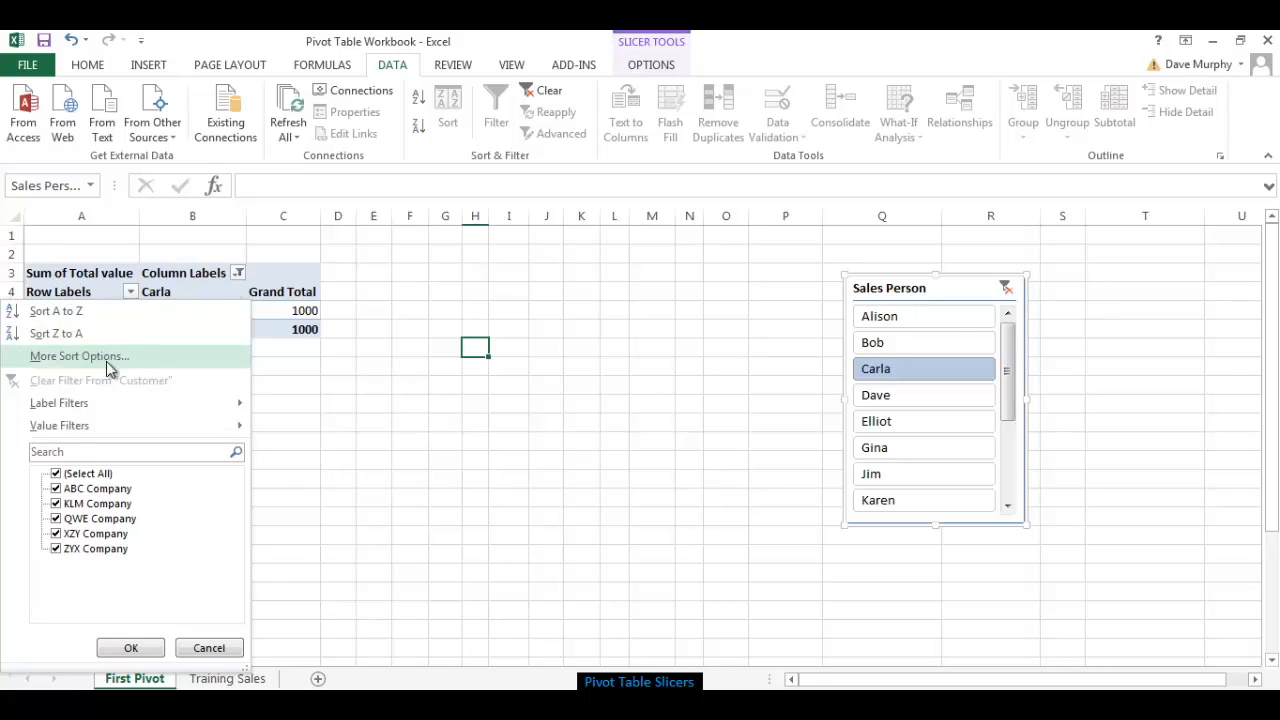
{"action": "left_click", "coordinate": [56, 476]}
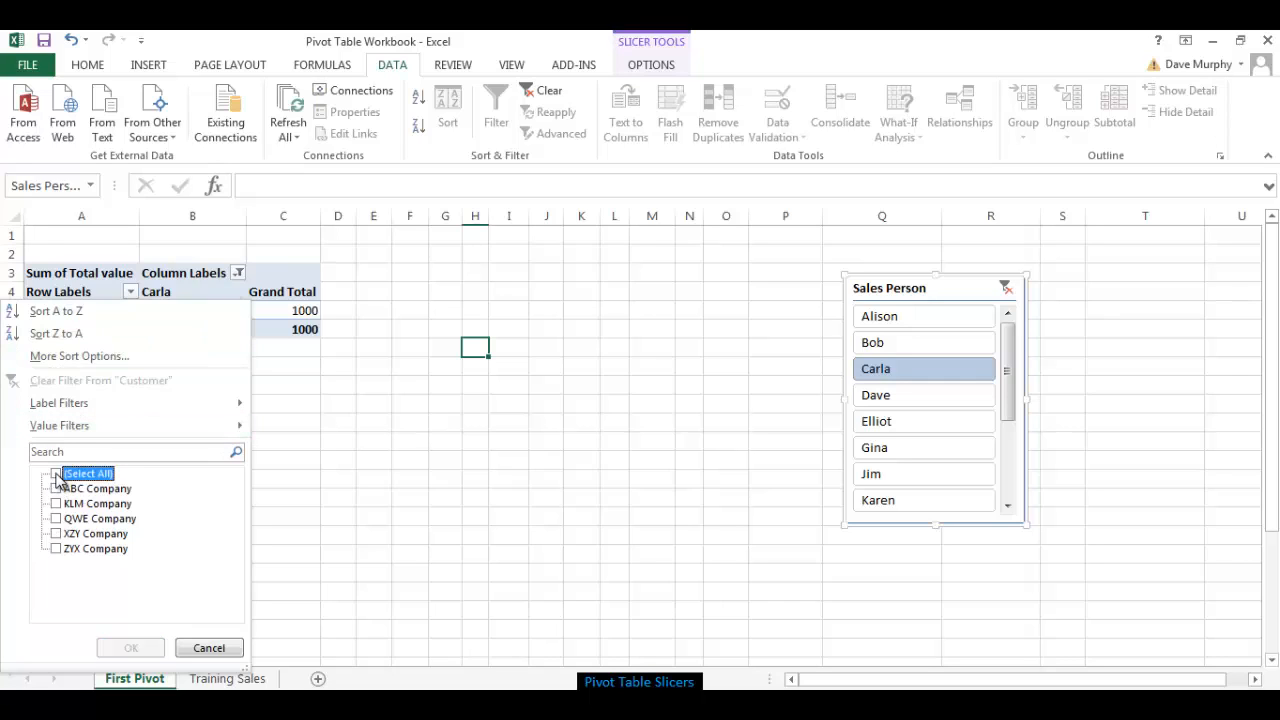
{"action": "left_click", "coordinate": [56, 476]}
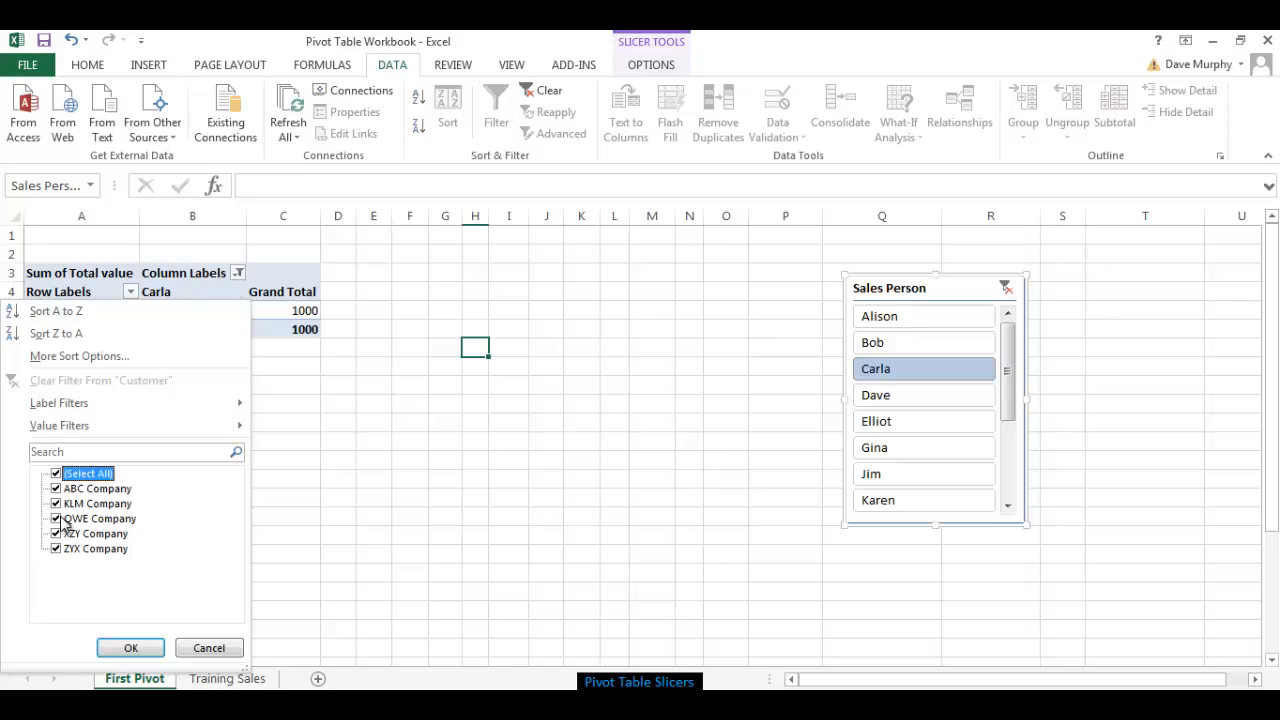
{"action": "left_click", "coordinate": [143, 648]}
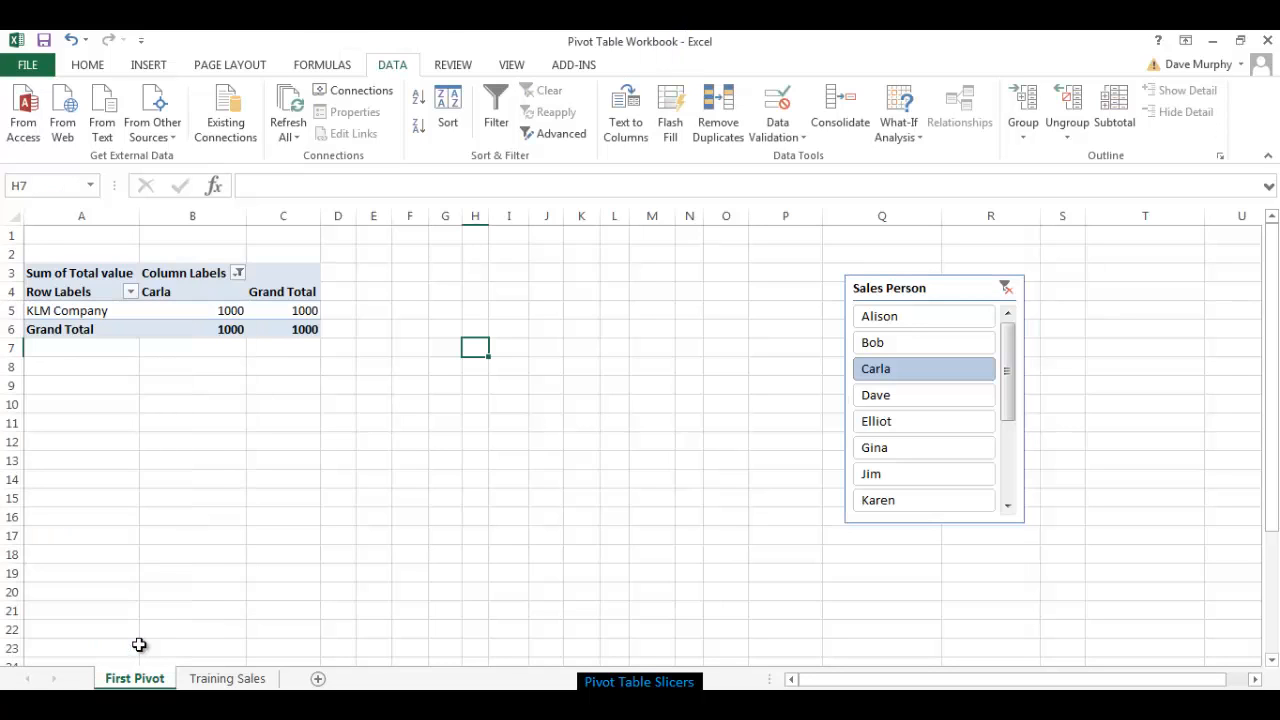
Step: Select all sales persons again in the column labels filter and move the slicer up slightly beside the full table
{"action": "left_click", "coordinate": [238, 273]}
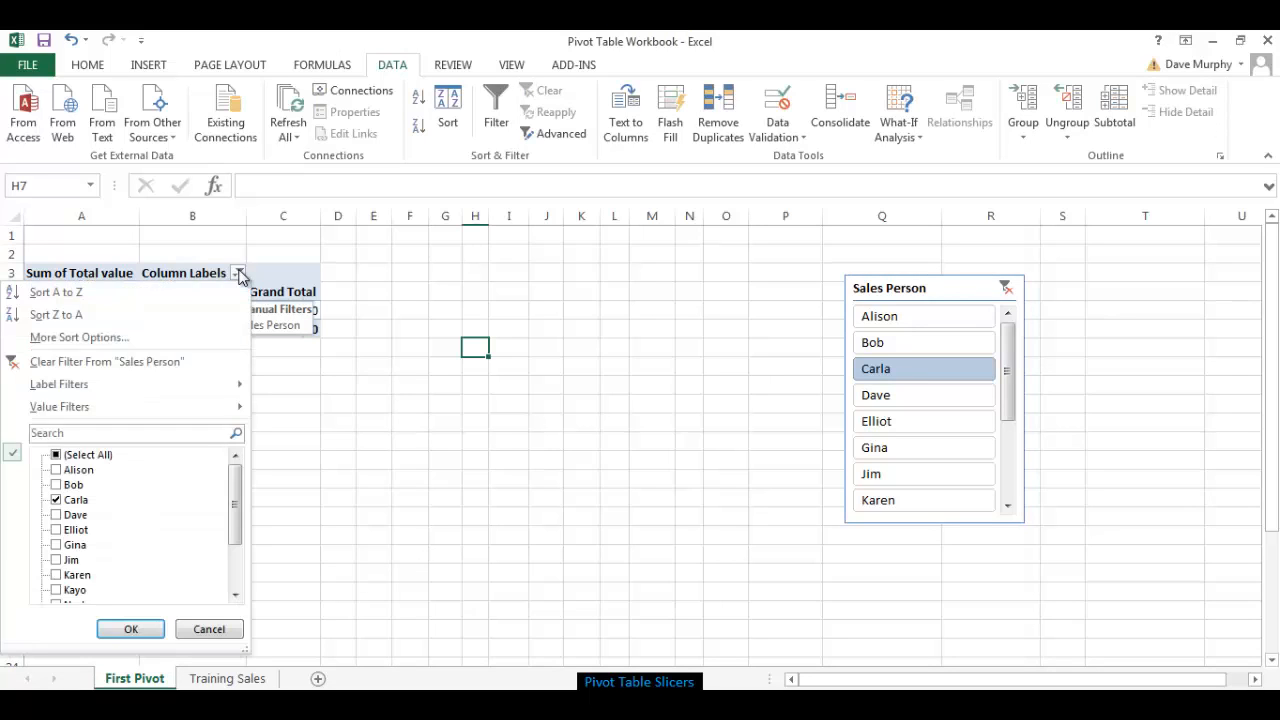
{"action": "left_click", "coordinate": [58, 455]}
{"action": "left_click", "coordinate": [132, 629]}
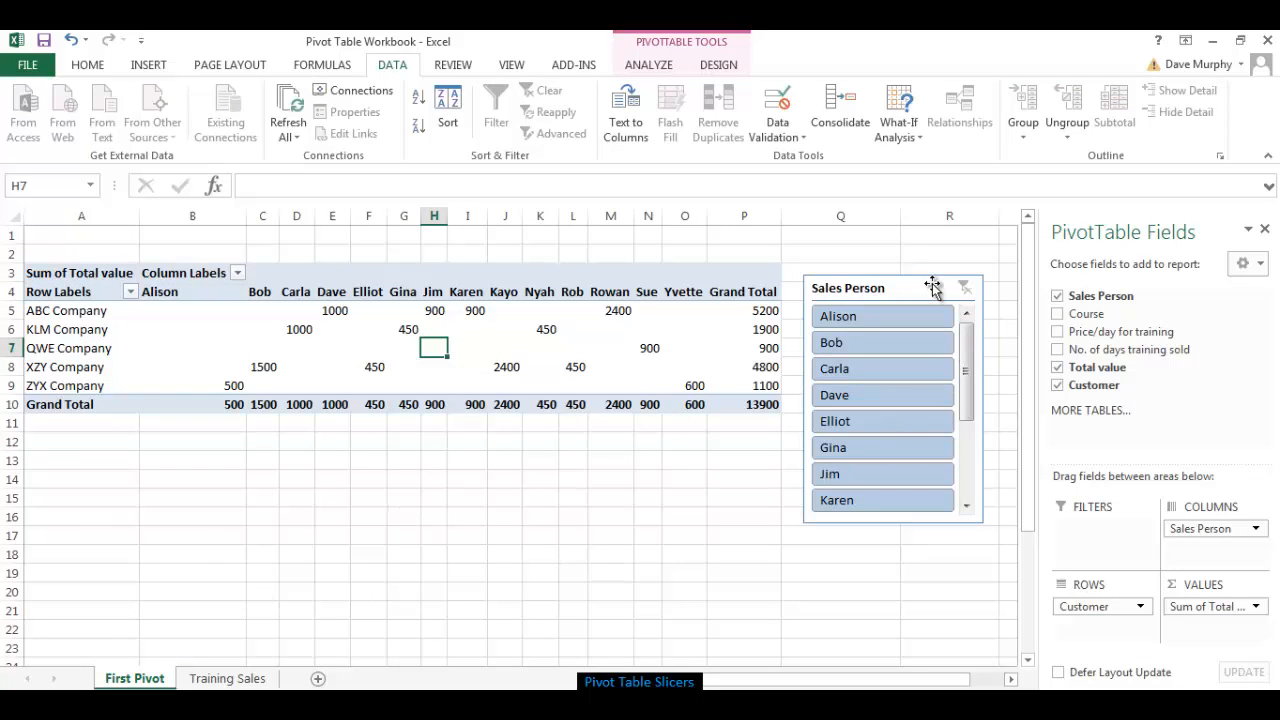
{"action": "left_click_drag", "start_coordinate": [917, 287], "coordinate": [914, 268]}
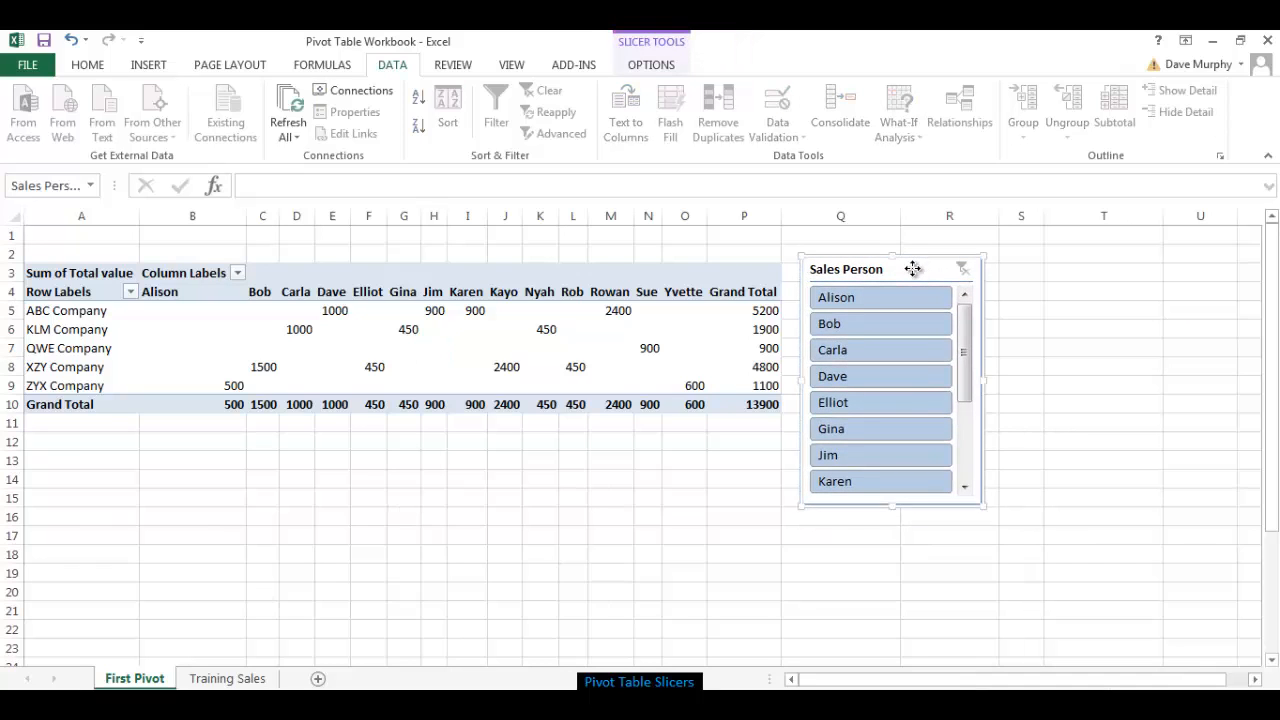
Step: Delete the Sales Person slicer and insert a Customer slicer for the pivot table, placed in the empty area beside it
{"action": "key", "text": "Delete"}
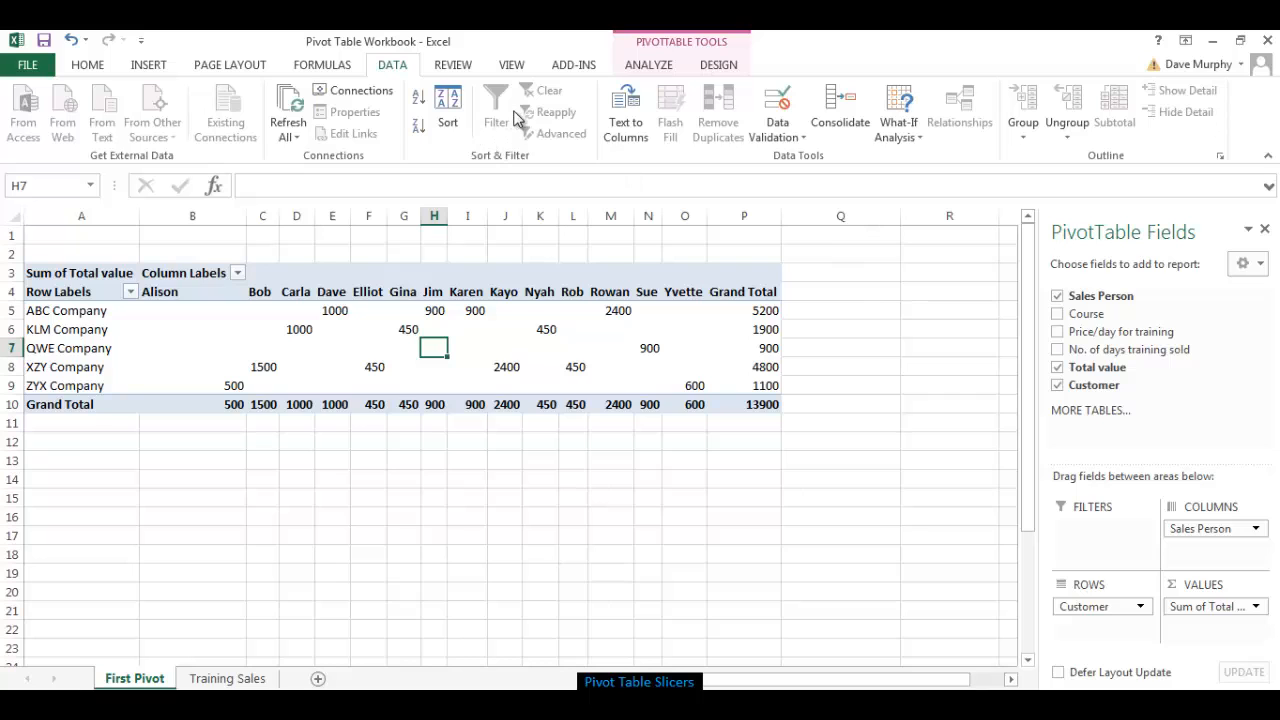
{"action": "left_click", "coordinate": [648, 64]}
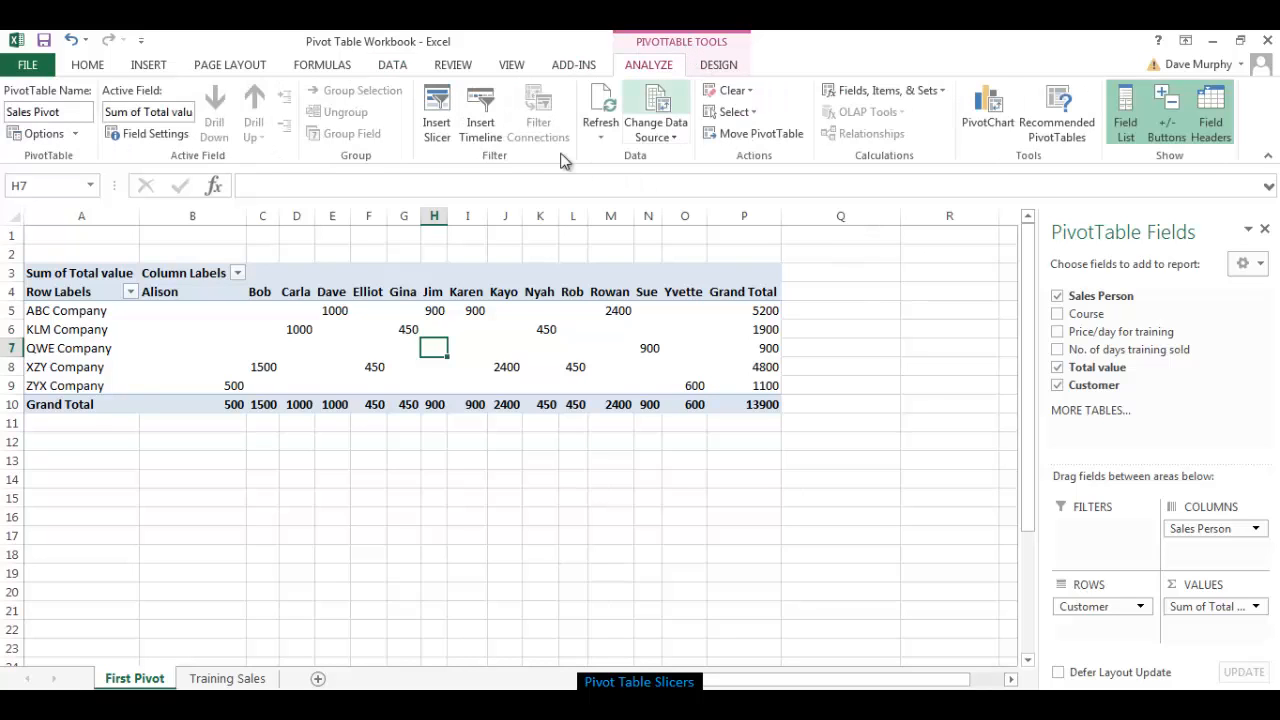
{"action": "left_click", "coordinate": [437, 112]}
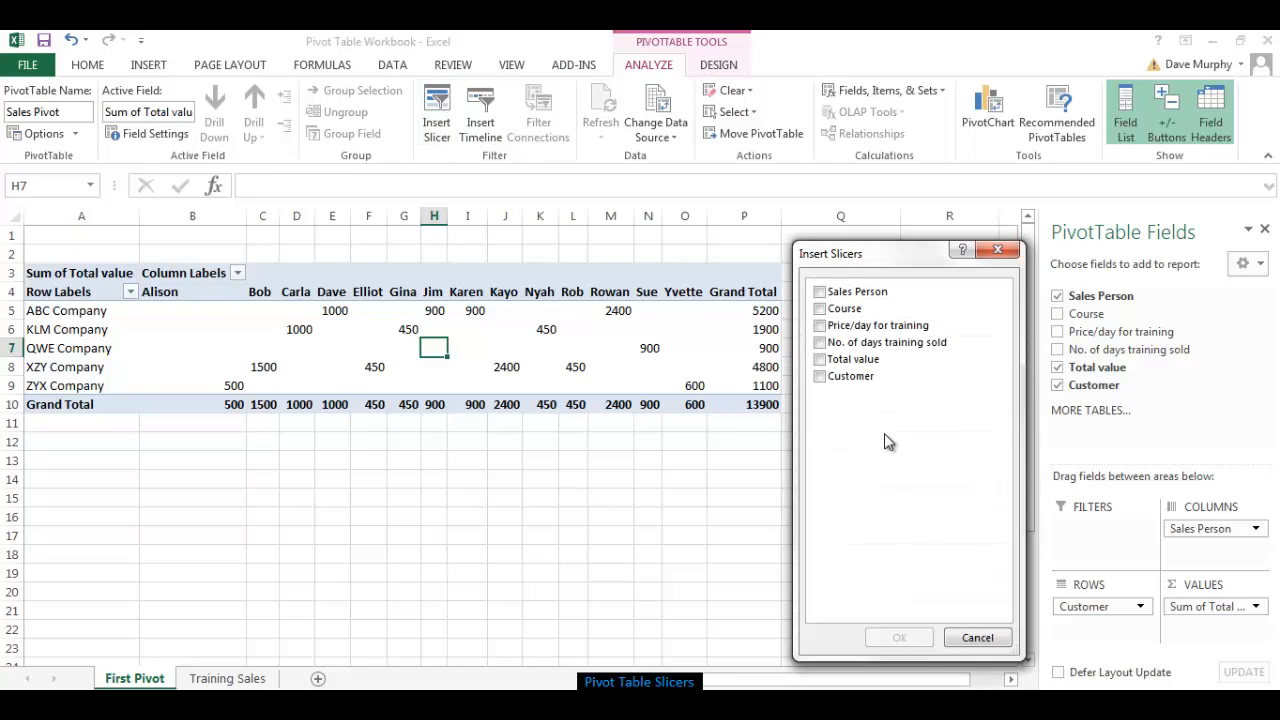
{"action": "left_click", "coordinate": [820, 377]}
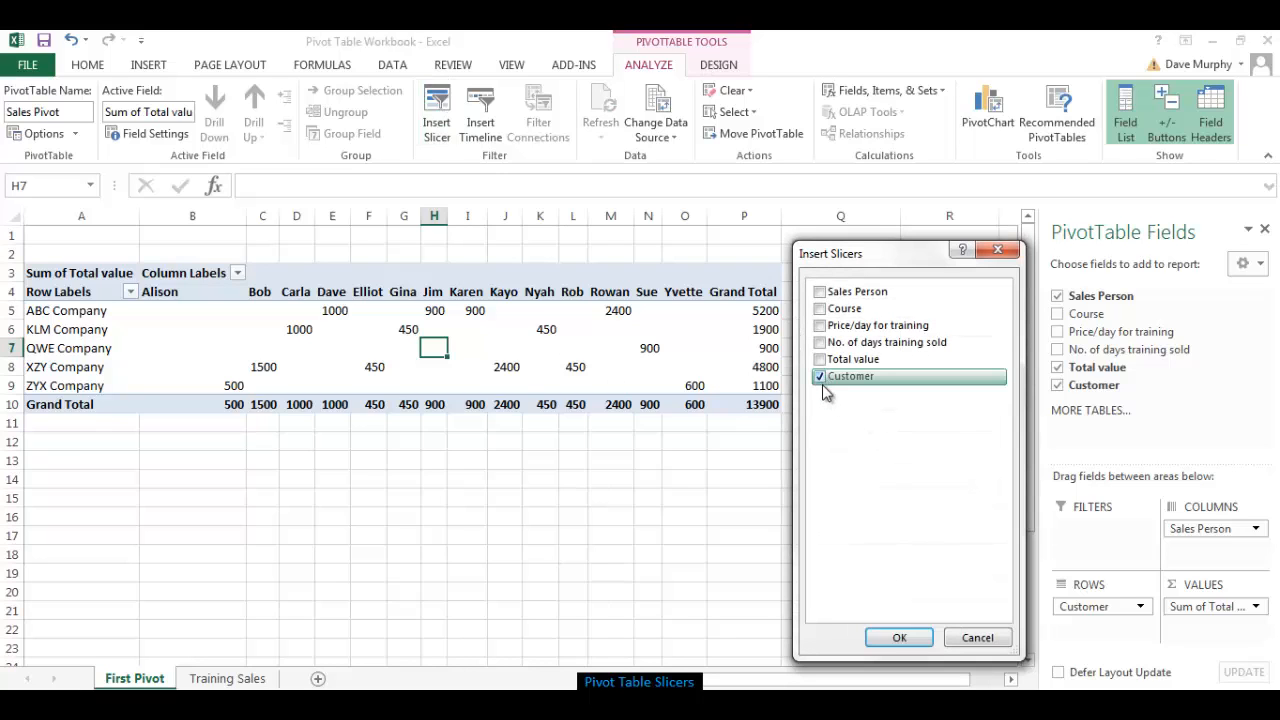
{"action": "left_click", "coordinate": [902, 637]}
{"action": "left_click_drag", "start_coordinate": [557, 337], "coordinate": [980, 278]}
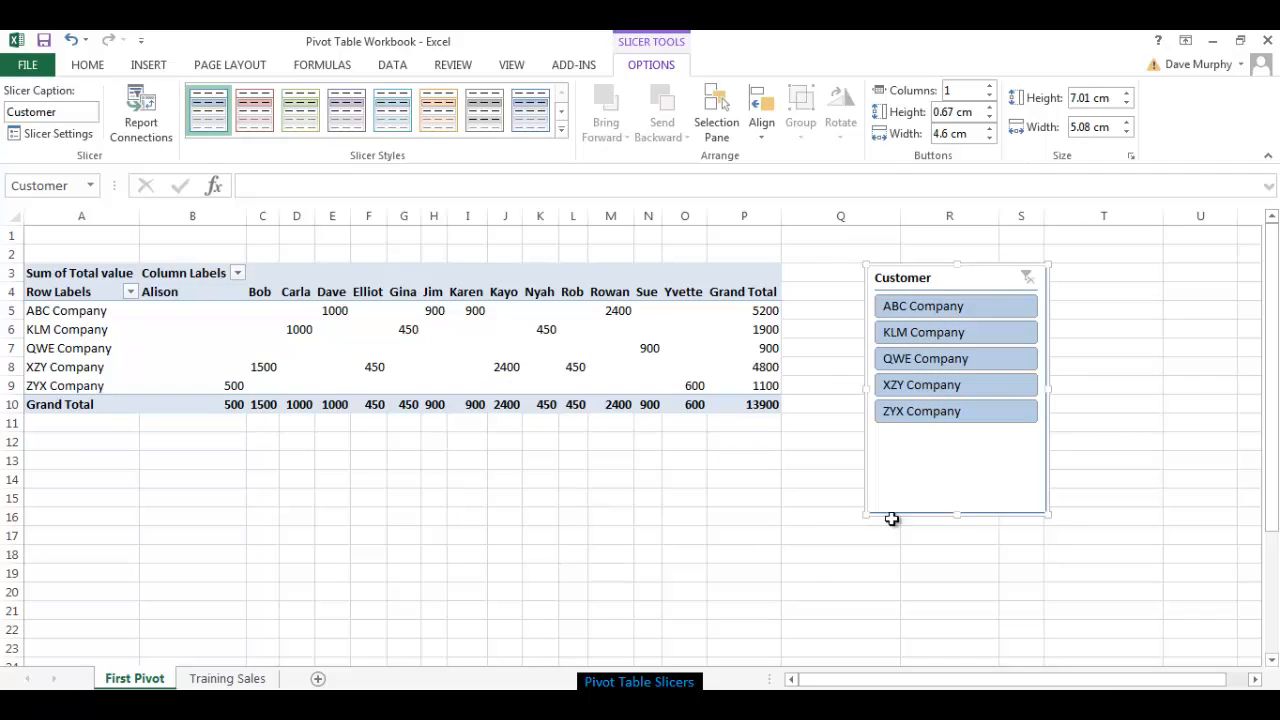
Step: Filter the pivot table by XZY Company with the Customer slicer and move the slicer closer to the table
{"action": "left_click", "coordinate": [943, 385]}
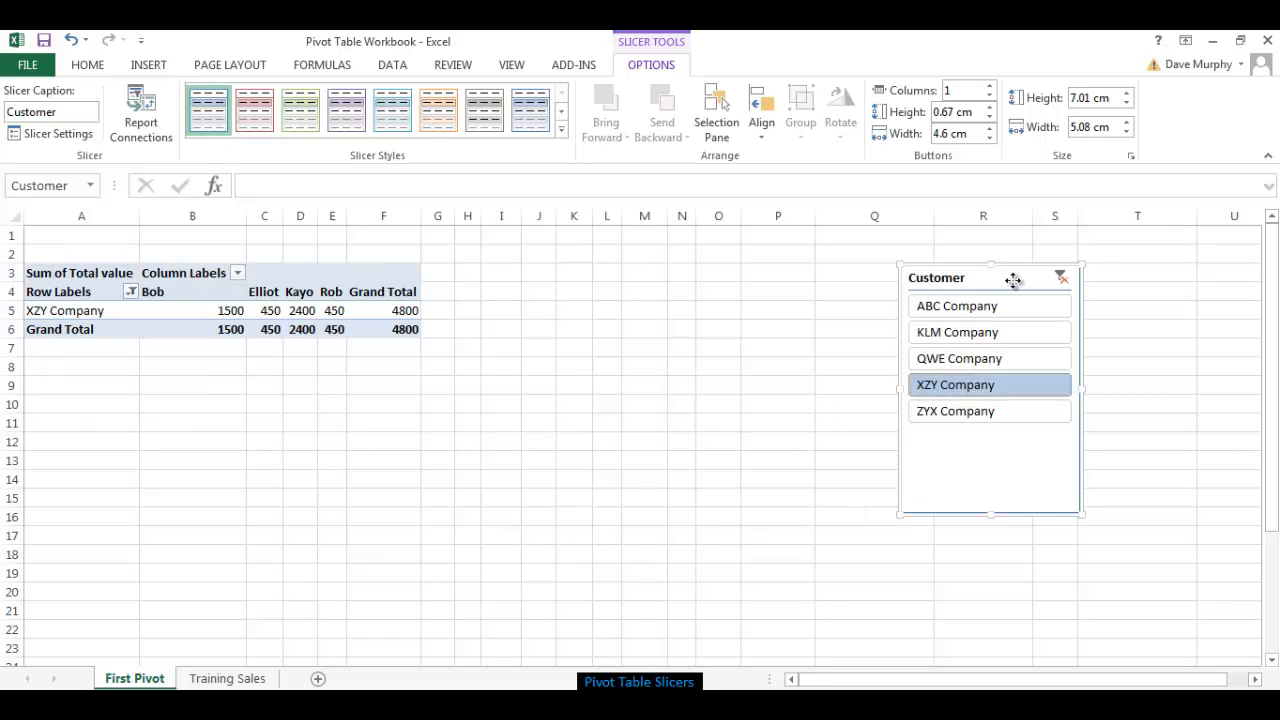
{"action": "left_click_drag", "start_coordinate": [1011, 277], "coordinate": [674, 290]}
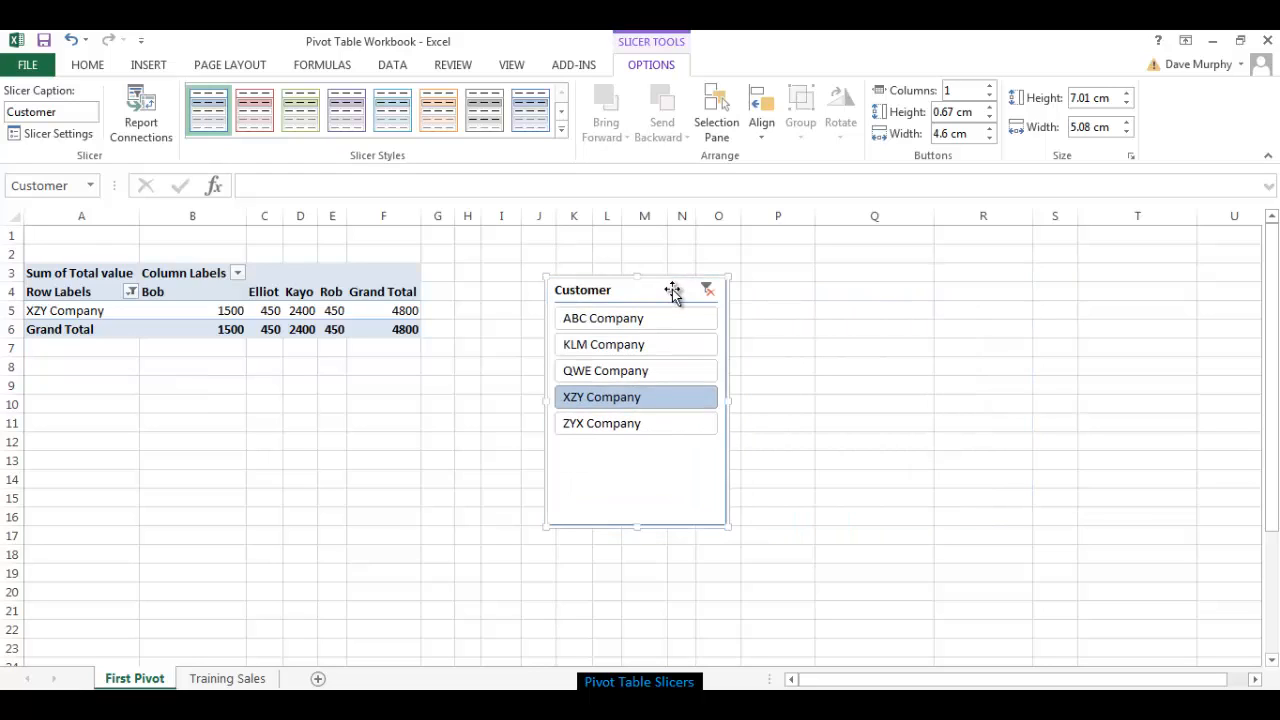